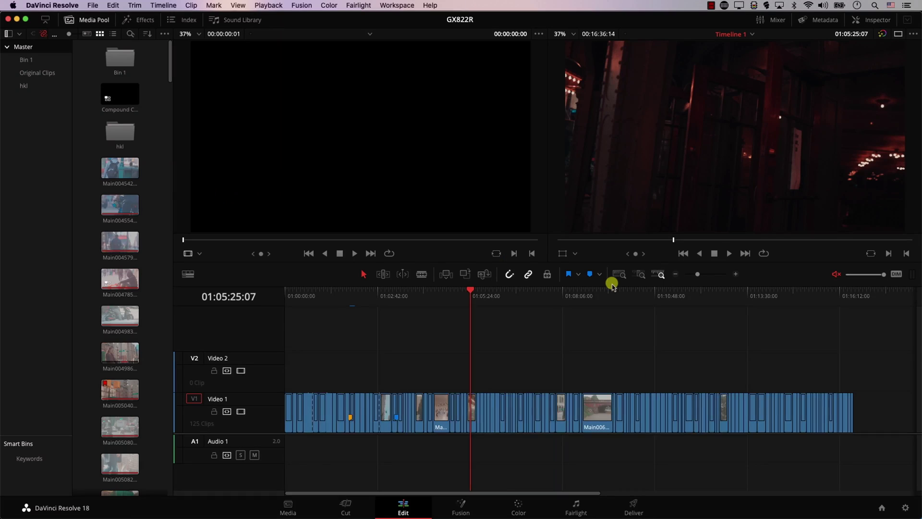
Step: Paste a copy of the Main00621254R_V2-0047.mov clip over the Video 1 clips starting at 01:05:08:12
{"action": "scroll", "coordinate": [612, 285], "scroll_direction": "up", "scroll_amount": 3}
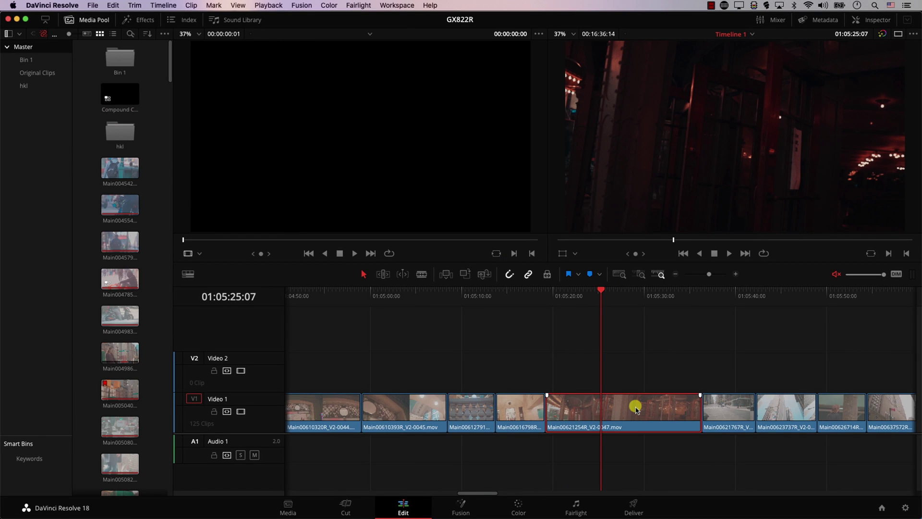
{"action": "left_click_drag", "start_coordinate": [494, 298], "coordinate": [452, 297]}
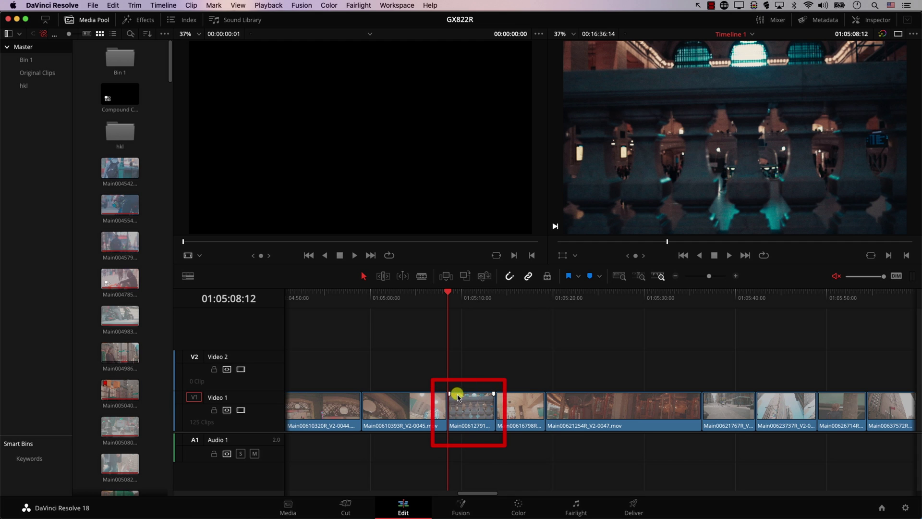
{"action": "key", "text": "super+z"}
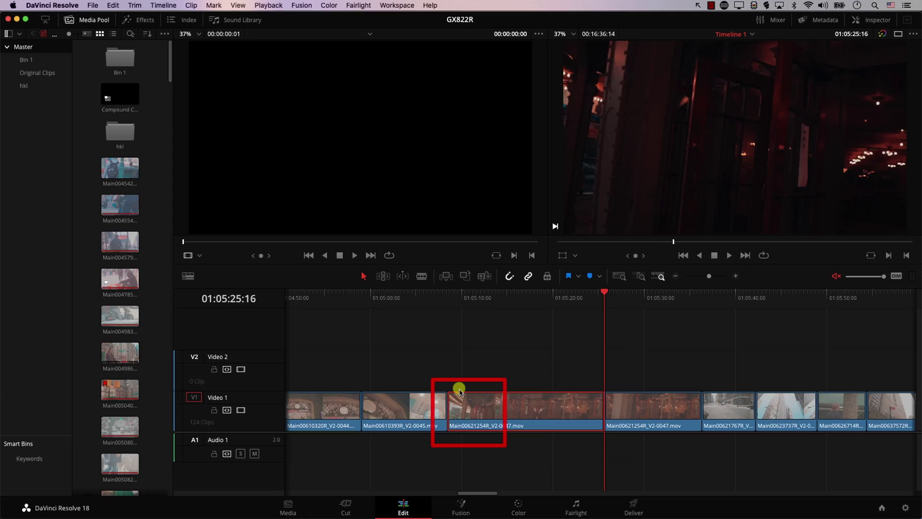
Step: Insert the copied Main00621254R_V2-0047.mov clip at 01:05:08:12, pushing the following clips later instead of overwriting them
{"action": "key", "text": "Up"}
{"action": "key", "text": "Up"}
{"action": "key", "text": "Up"}
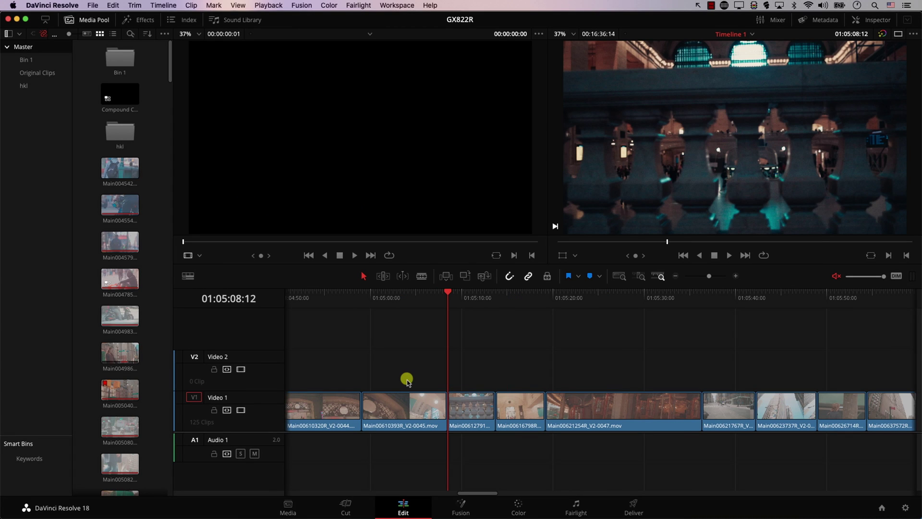
{"action": "key", "text": "super+shift+v"}
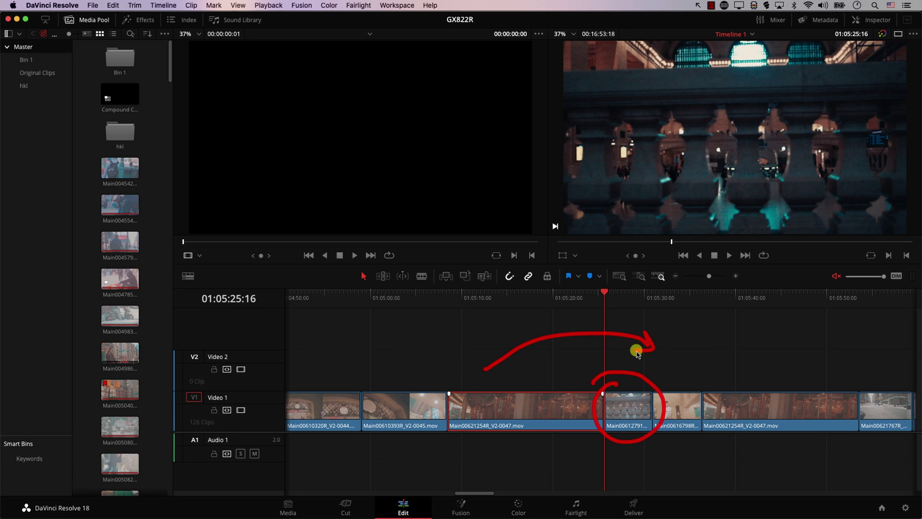
{"action": "left_click_drag", "start_coordinate": [437, 381], "coordinate": [568, 387]}
{"action": "left_click_drag", "start_coordinate": [607, 430], "coordinate": [465, 428]}
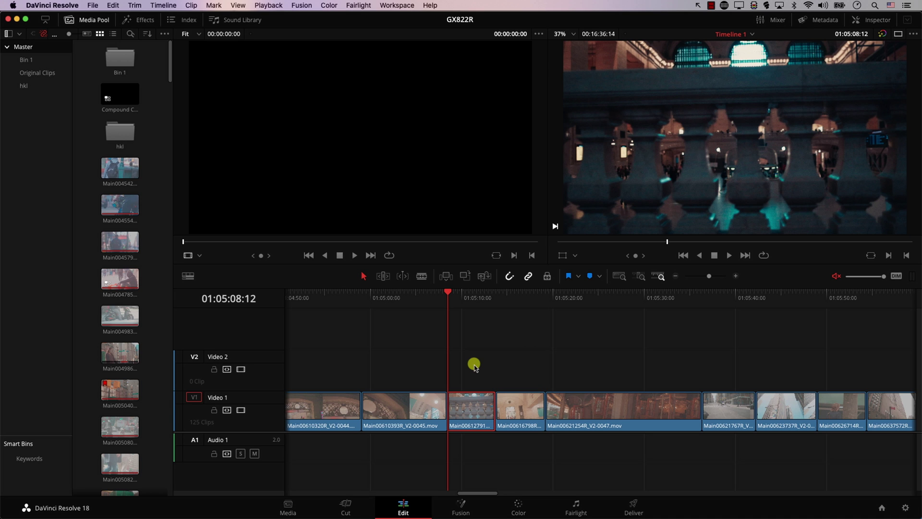
Step: Swap the selected Main00612791 clip back and forth with its neighbours, placing it directly after Main00621254R_V2-0047.mov
{"action": "key", "text": "super+shift+comma"}
{"action": "key", "text": "super+shift+period"}
{"action": "key", "text": "super+shift+period"}
{"action": "key", "text": "super+shift+period"}
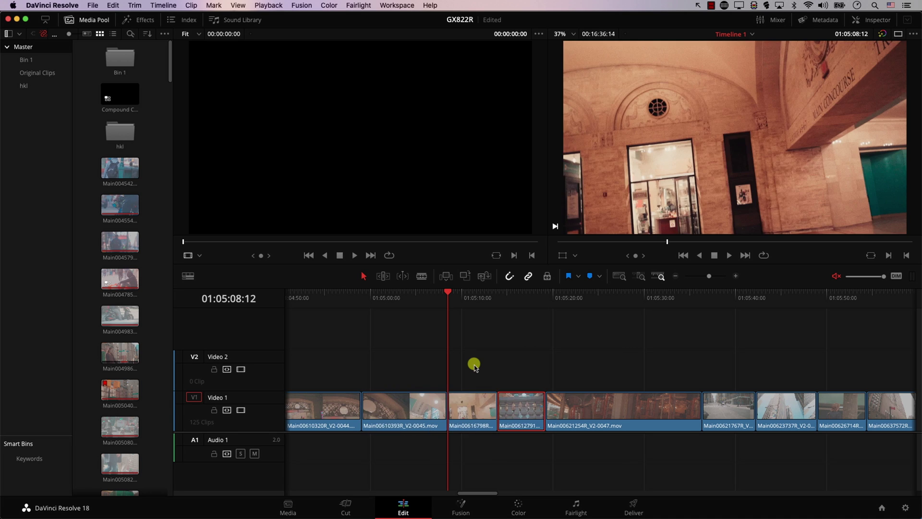
{"action": "key", "text": "super+shift+comma"}
{"action": "key", "text": "super+shift+comma"}
{"action": "key", "text": "super+shift+comma"}
{"action": "key", "text": "super+shift+period"}
{"action": "key", "text": "super+shift+period"}
{"action": "key", "text": "super+shift+period"}
{"action": "key", "text": "super+shift+period"}
{"action": "key", "text": "super+shift+comma"}
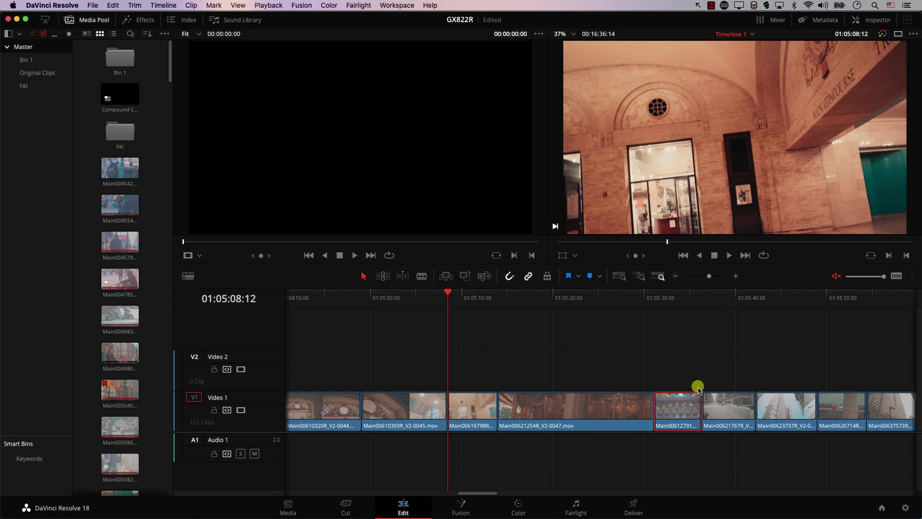
Step: Select the Main00612791, Main00621767R and Main00623737R clips and swap them together to directly after Main00610393R_V2-0045.mov
{"action": "left_click_drag", "start_coordinate": [674, 384], "coordinate": [787, 425]}
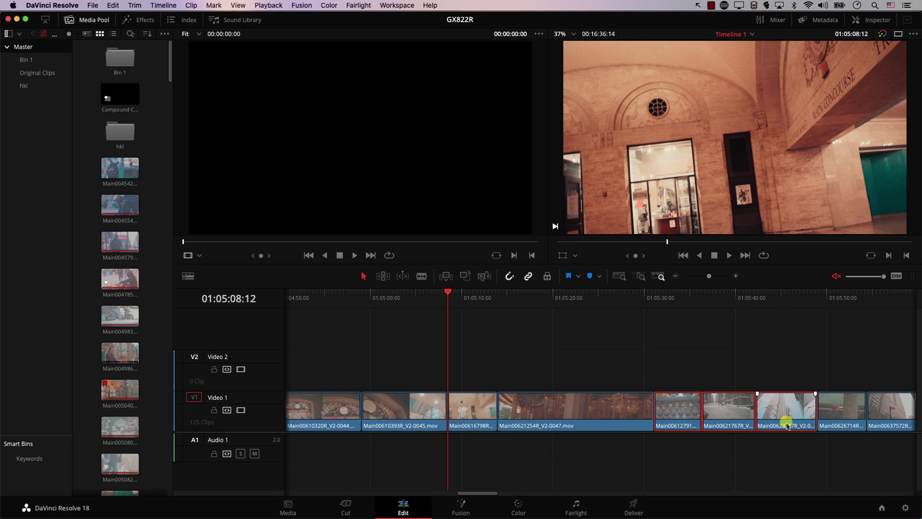
{"action": "key", "text": "super+shift+comma"}
{"action": "key", "text": "super+shift+comma"}
{"action": "key", "text": "super+shift+period"}
{"action": "key", "text": "super+shift+comma"}
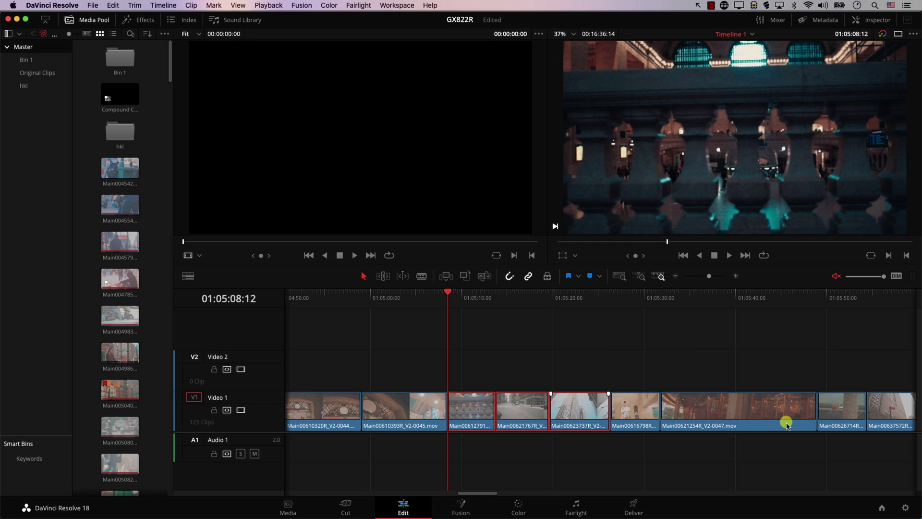
Step: Look up the clip swap commands in the keyboard customization by searching for "sw"
{"action": "left_click", "coordinate": [78, 62]}
{"action": "left_click", "coordinate": [49, 5]}
{"action": "left_click", "coordinate": [111, 35]}
{"action": "left_click", "coordinate": [61, 7]}
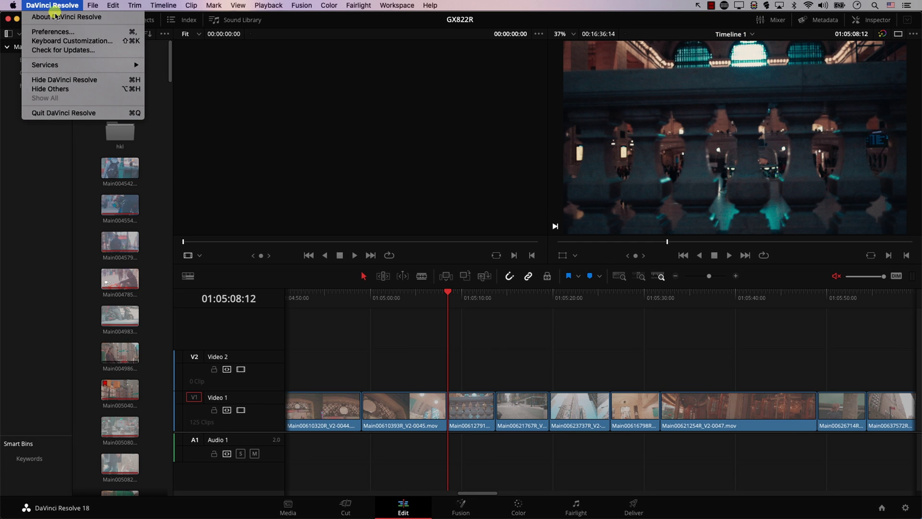
{"action": "left_click", "coordinate": [61, 41]}
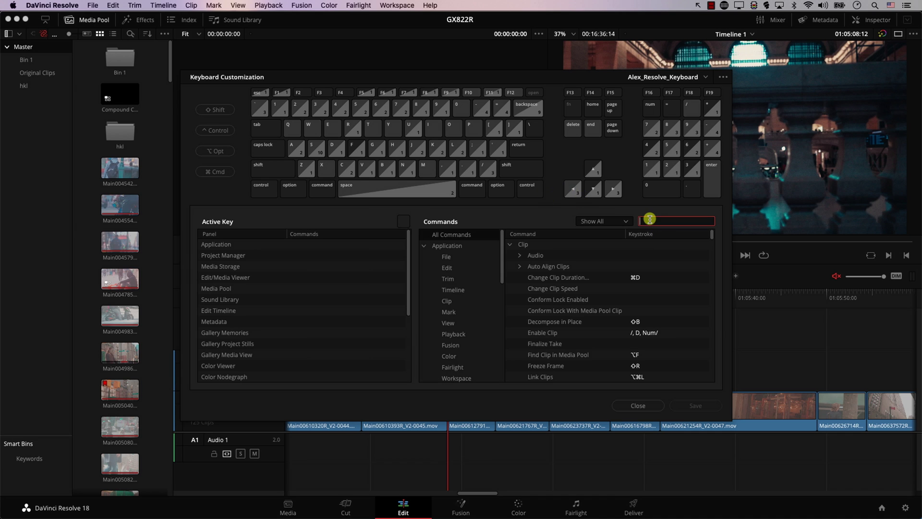
{"action": "type", "text": "sw"}
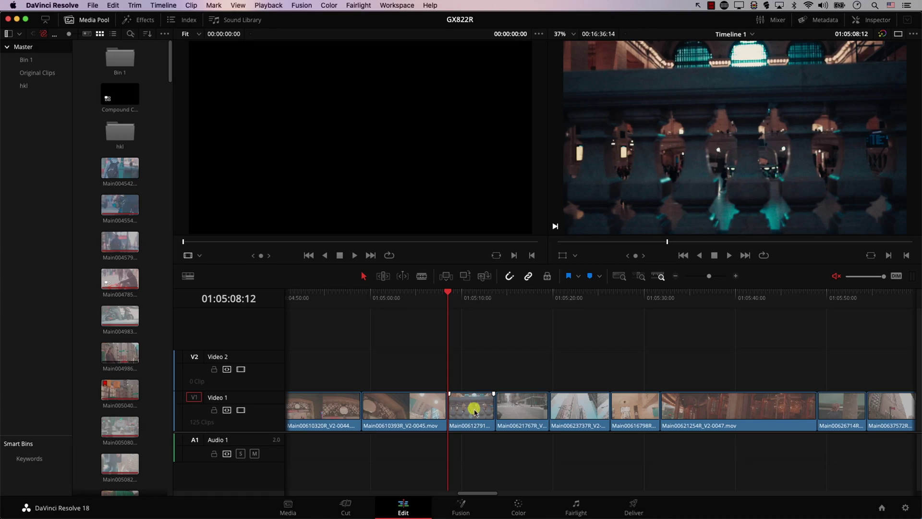
Step: Move the Main00612791 clip to Video 3, undo that, and raise Main00621767R and Main00616798R to Video 2
{"action": "left_click_drag", "start_coordinate": [454, 401], "coordinate": [451, 358]}
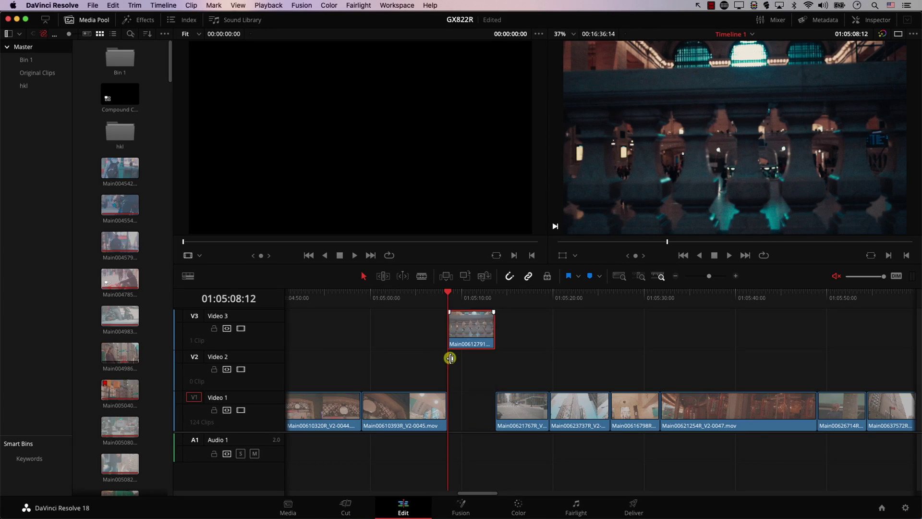
{"action": "key", "text": "super+z"}
{"action": "left_click_drag", "start_coordinate": [527, 377], "coordinate": [634, 414]}
{"action": "mouse_move", "coordinate": [578, 408]}
{"action": "left_mouse_down"}
{"action": "mouse_move", "coordinate": [570, 383]}
{"action": "mouse_move", "coordinate": [579, 411]}
{"action": "left_mouse_up"}
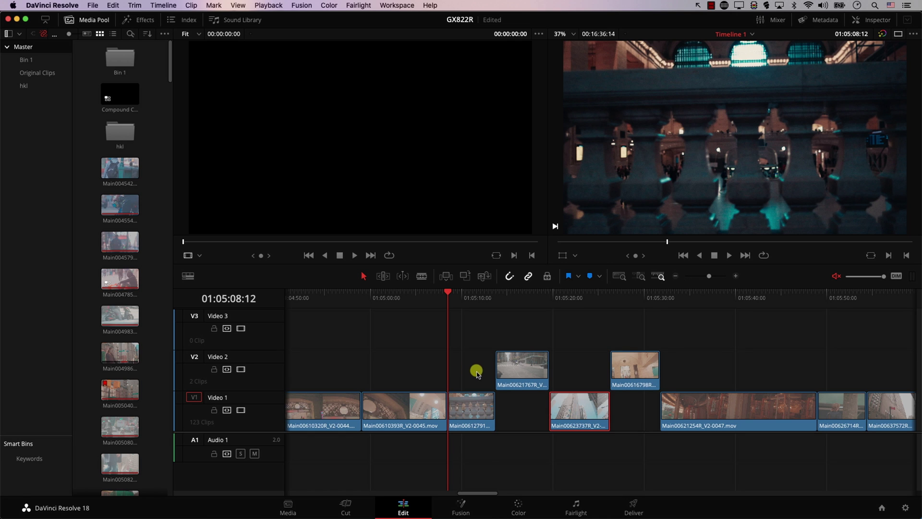
Step: Select the Main00621254R_V2-0047.mov clip and shift it up and down between the video tracks
{"action": "left_click", "coordinate": [699, 420]}
{"action": "key", "text": "alt+Up"}
{"action": "key", "text": "alt+Up"}
{"action": "key", "text": "alt+Up"}
{"action": "key", "text": "alt+Down"}
{"action": "key", "text": "alt+Up"}
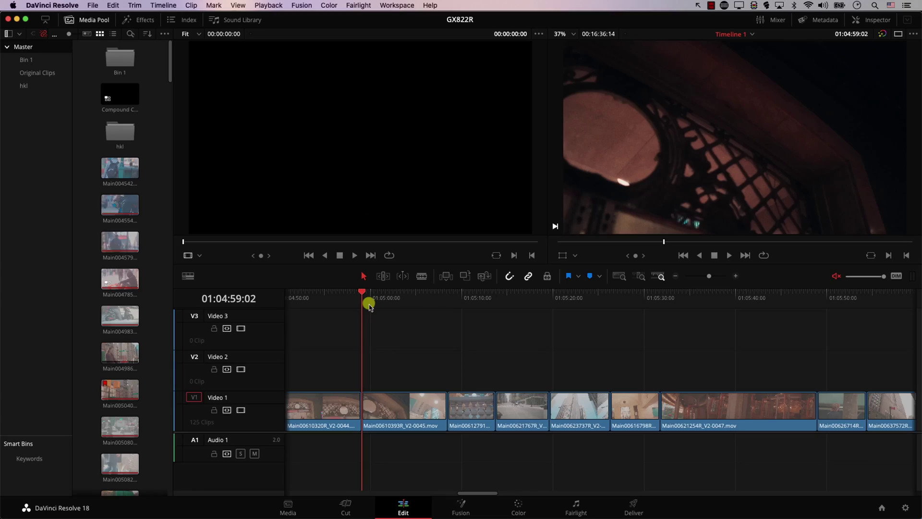
Step: Split the Main00610393R_V2-0045.mov clip at 01:05:03:20 and turn its second part into a freeze frame
{"action": "left_click_drag", "start_coordinate": [366, 302], "coordinate": [406, 347]}
{"action": "key", "text": "super+b"}
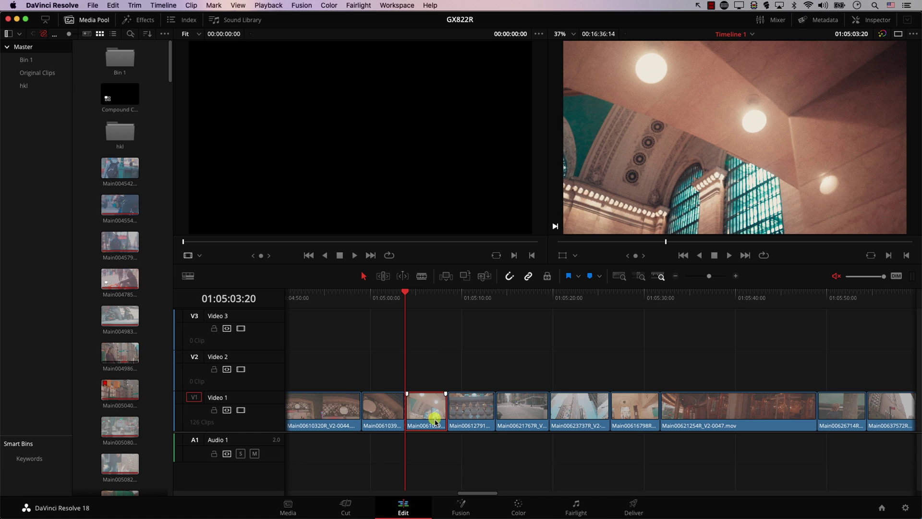
{"action": "key", "text": "shift+r"}
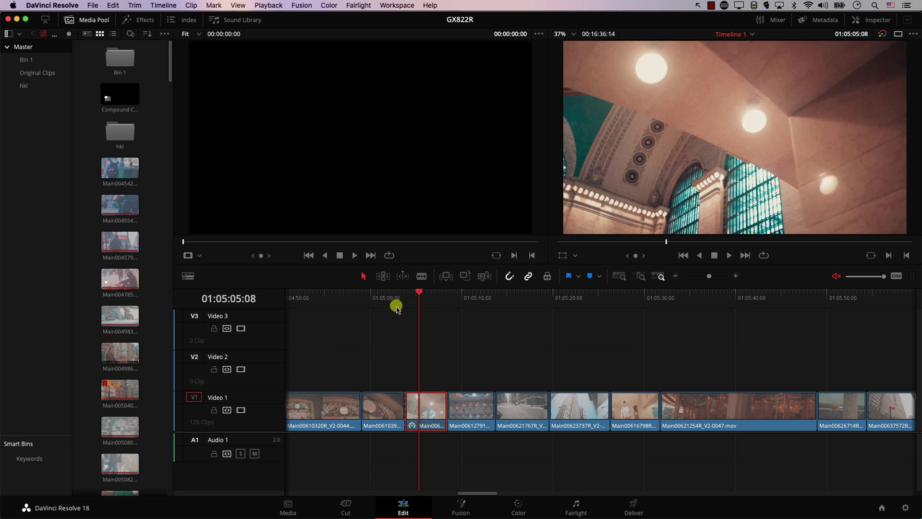
Step: Play the timeline across the cut at 01:05:03:20 to preview the freeze frame
{"action": "left_click", "coordinate": [390, 300]}
{"action": "key", "text": "space"}
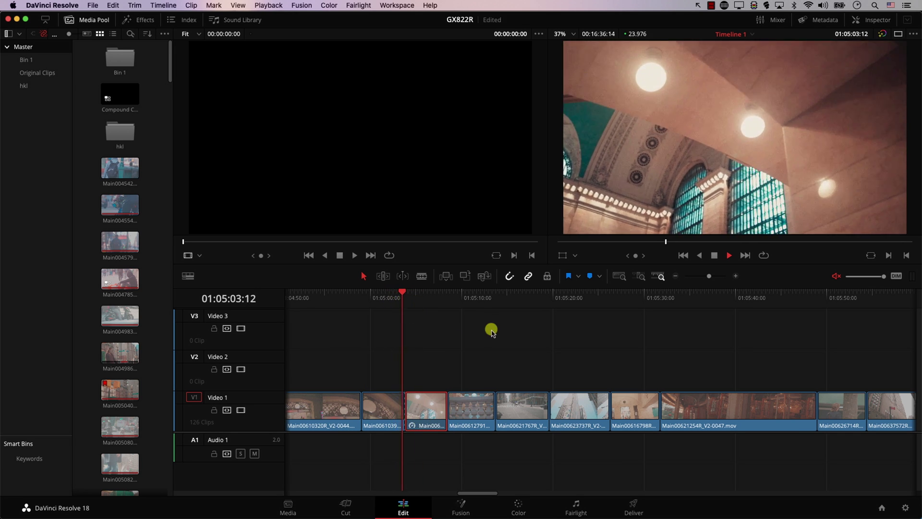
{"action": "key", "text": "space"}
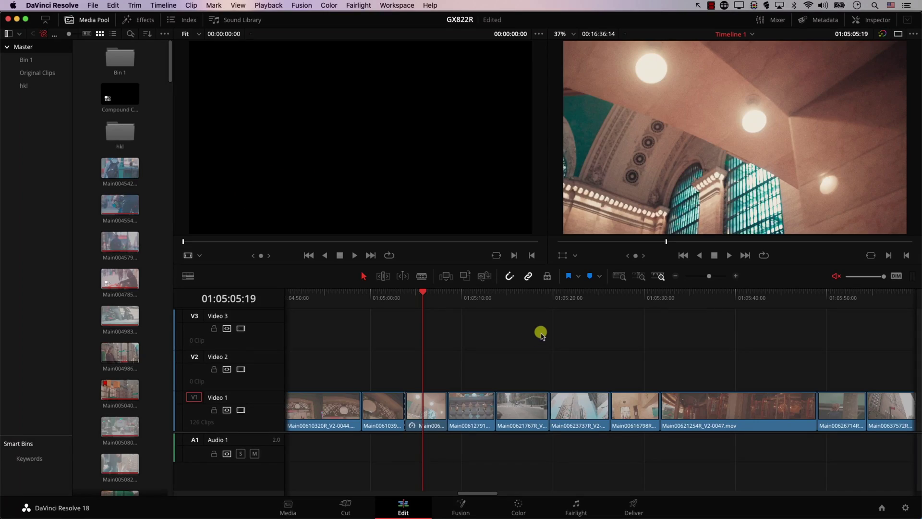
Step: Search the keyboard customization for "next" and check the keystroke of the Edit group's Select Next command
{"action": "key", "text": "alt+super+k"}
{"action": "type", "text": "next"}
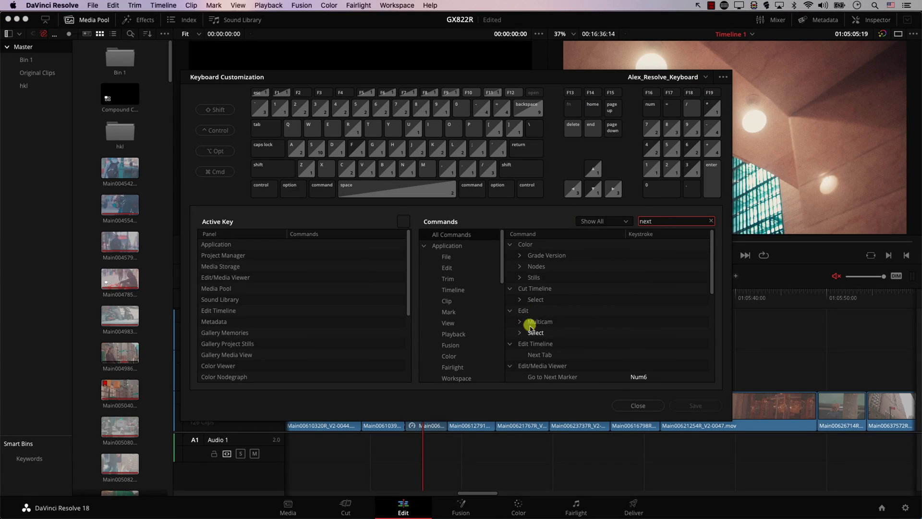
{"action": "left_click", "coordinate": [519, 332]}
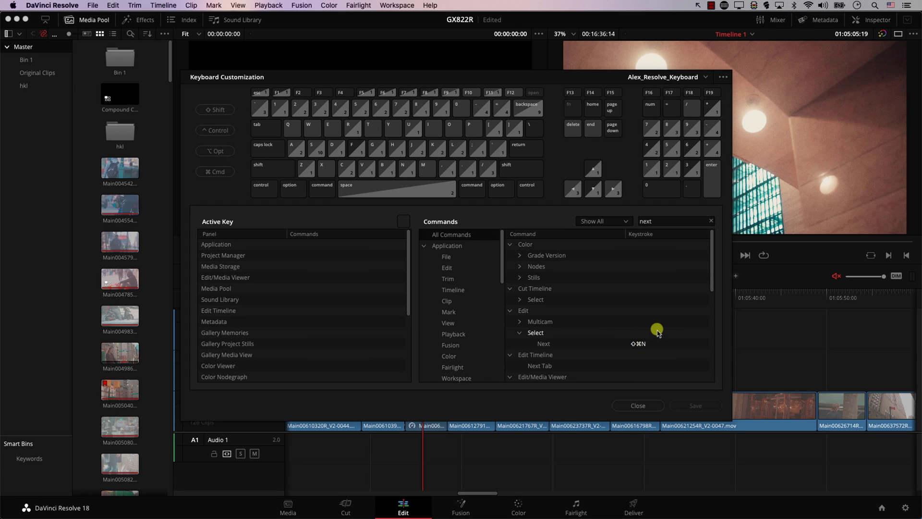
{"action": "left_click", "coordinate": [642, 405]}
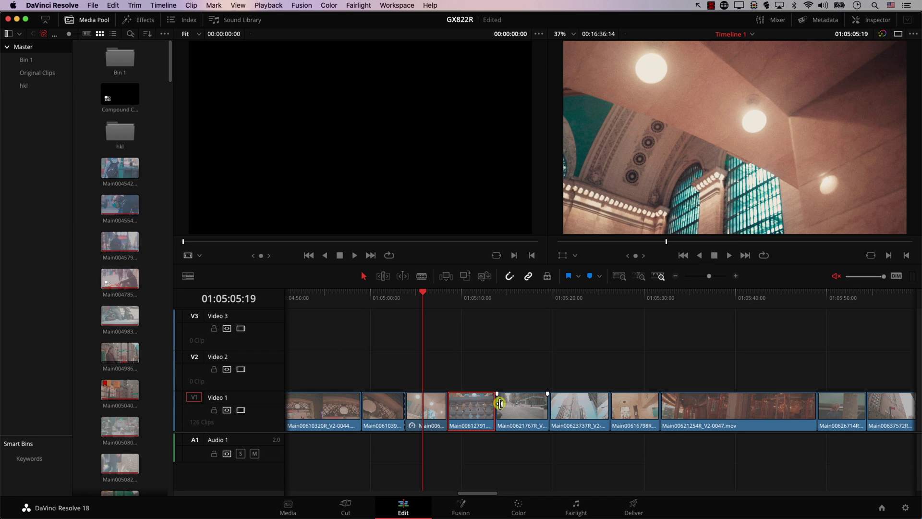
Step: Step backward and forward between neighbouring clips on Video 1
{"action": "key", "text": "Up"}
{"action": "key", "text": "Up"}
{"action": "key", "text": "Down"}
{"action": "key", "text": "Up"}
{"action": "key", "text": "Up"}
{"action": "key", "text": "Up"}
{"action": "key", "text": "Up"}
{"action": "key", "text": "Up"}
{"action": "key", "text": "Down"}
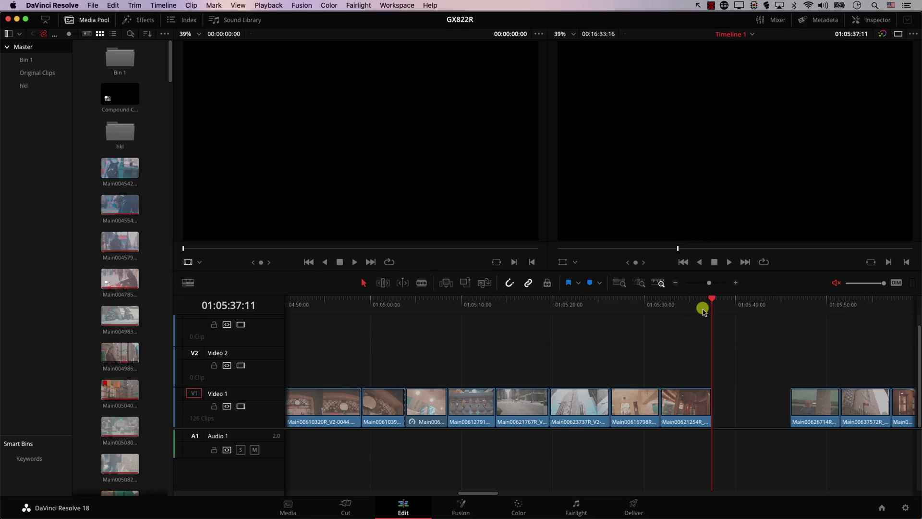
Step: Extend the end of the shortened Main00621254R clip into the gap, up to the playhead at 01:05:40:12
{"action": "left_click_drag", "start_coordinate": [706, 305], "coordinate": [739, 310]}
{"action": "left_click", "coordinate": [690, 408]}
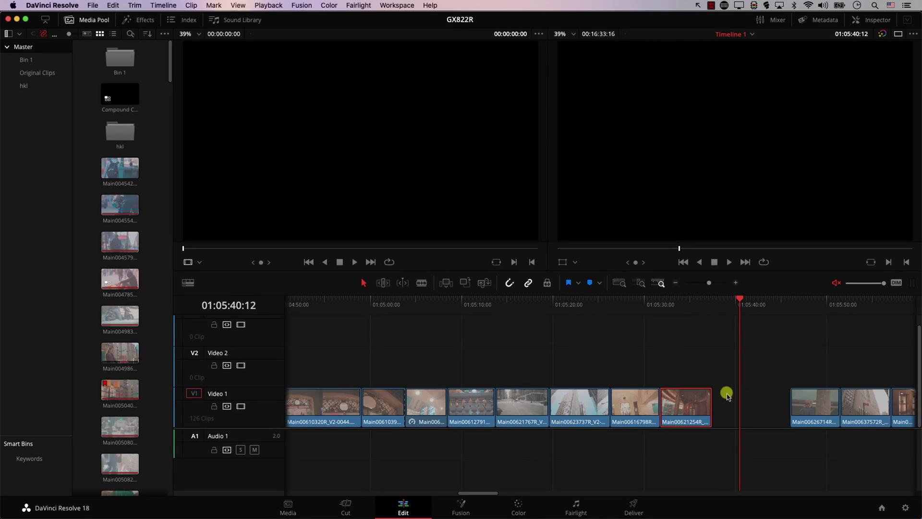
{"action": "left_click", "coordinate": [727, 391]}
{"action": "left_click", "coordinate": [691, 413]}
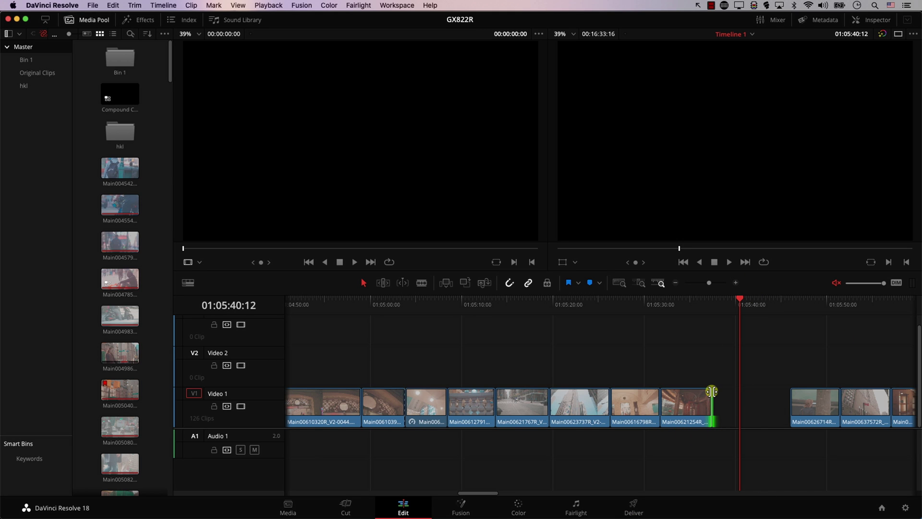
{"action": "key", "text": "e"}
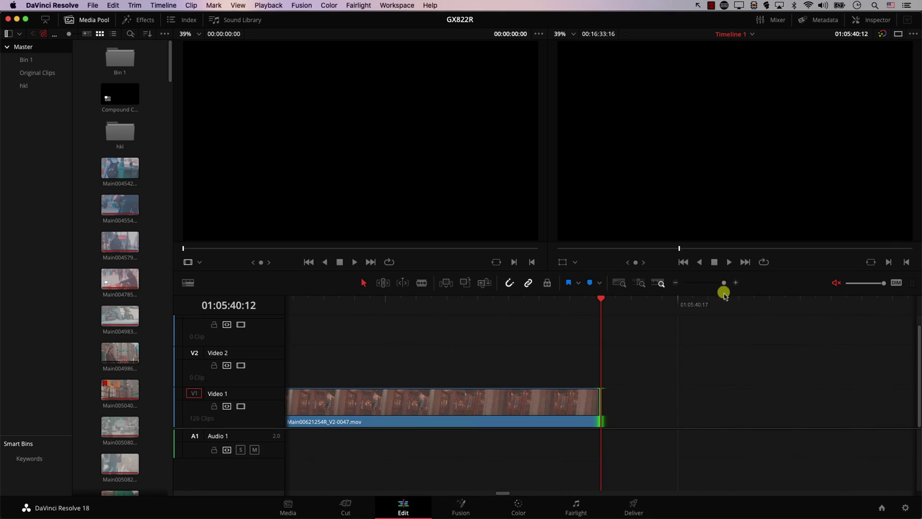
Step: Select the Main00621254R_V2-0047.mov clip at its start and search the keyboard customization for "nudg" to check the Nudge keystrokes
{"action": "key", "text": "Up"}
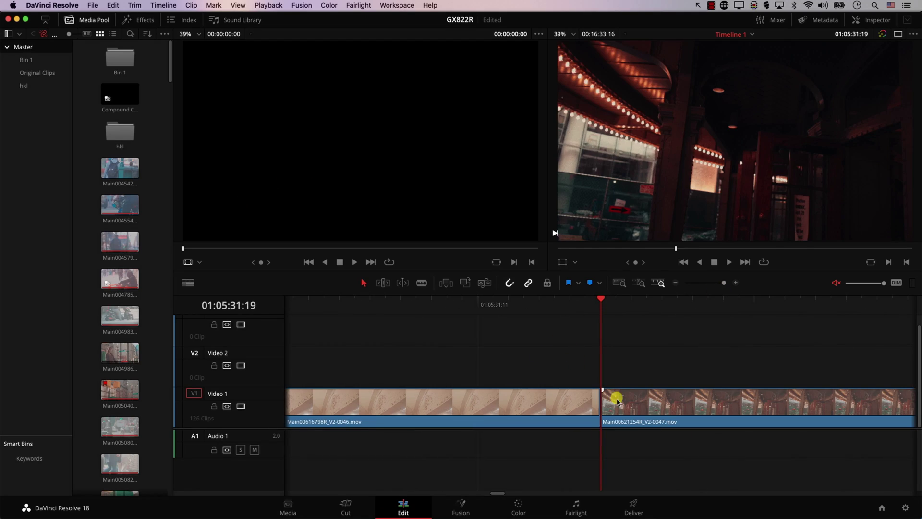
{"action": "left_click", "coordinate": [630, 408]}
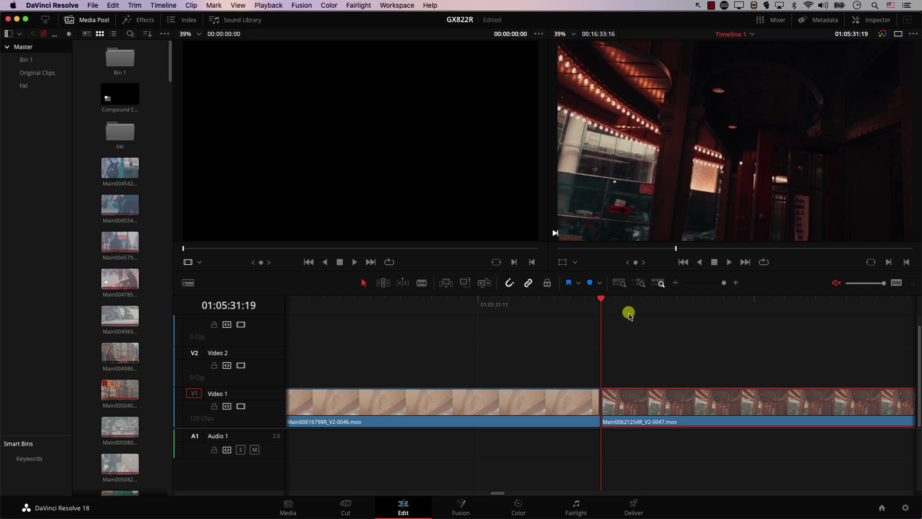
{"action": "key", "text": "alt+super+k"}
{"action": "left_click", "coordinate": [662, 224]}
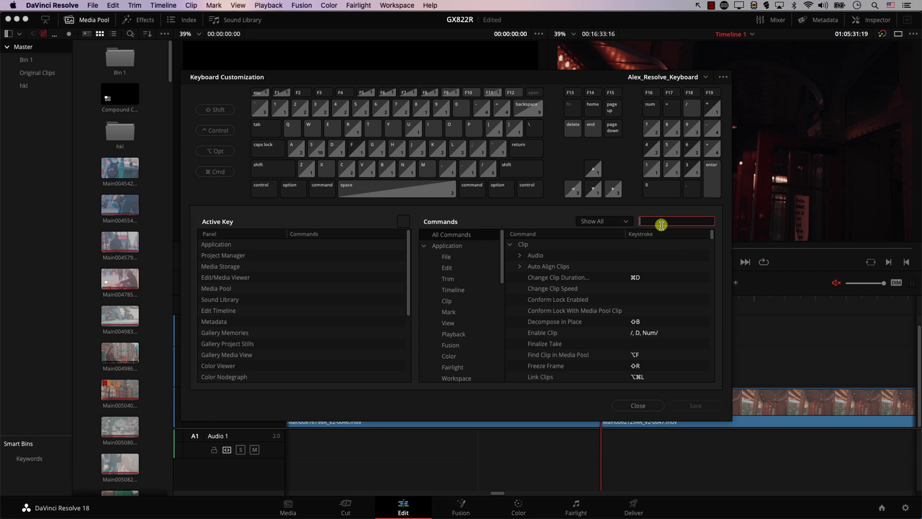
{"action": "type", "text": "nud"}
{"action": "left_click", "coordinate": [519, 255]}
{"action": "left_click", "coordinate": [529, 289]}
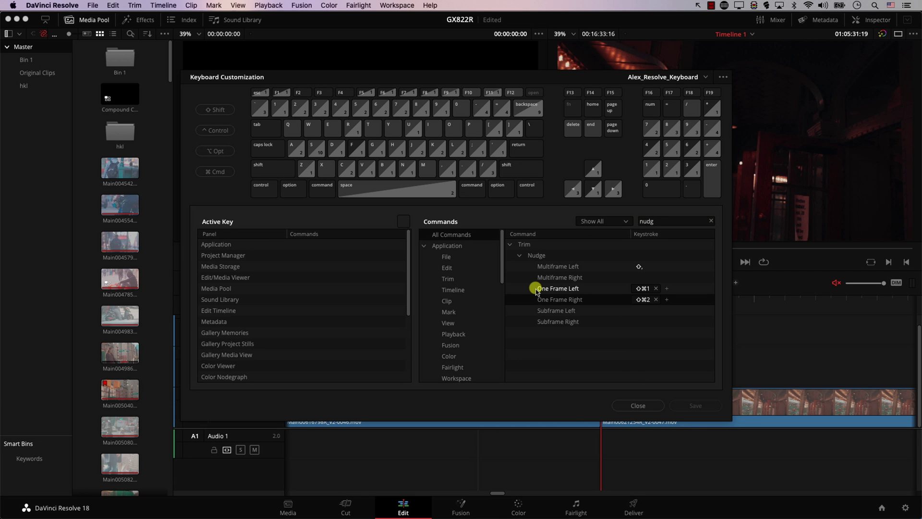
{"action": "left_click", "coordinate": [639, 405]}
Step: Nudge the selected Main00621254R_V2-0047.mov clip several frames earlier, over the end of Main00616798R_V2-0046.mov
{"action": "left_click", "coordinate": [662, 425]}
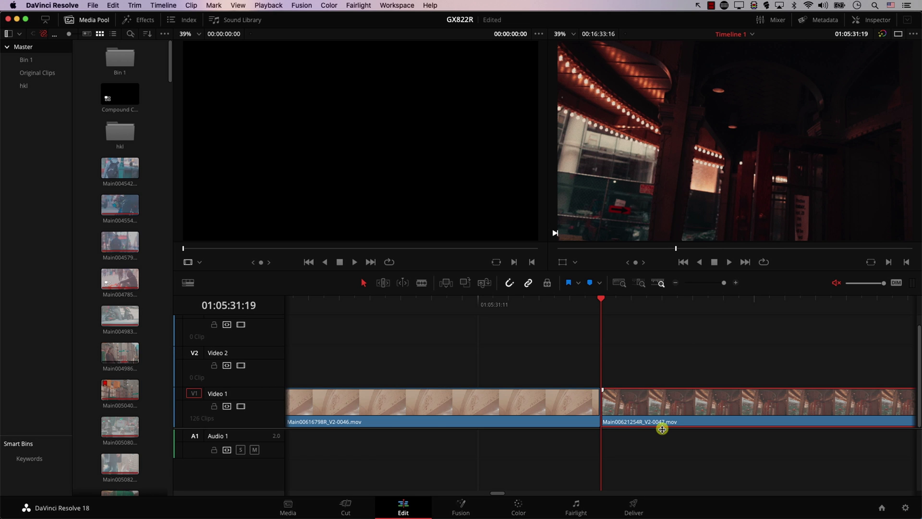
{"action": "key", "text": "comma"}
{"action": "key", "text": "comma"}
{"action": "key", "text": "comma"}
{"action": "key", "text": "comma"}
{"action": "key", "text": "comma"}
{"action": "key", "text": "comma"}
{"action": "key", "text": "comma"}
{"action": "key", "text": "comma"}
{"action": "key", "text": "comma"}
{"action": "key", "text": "comma"}
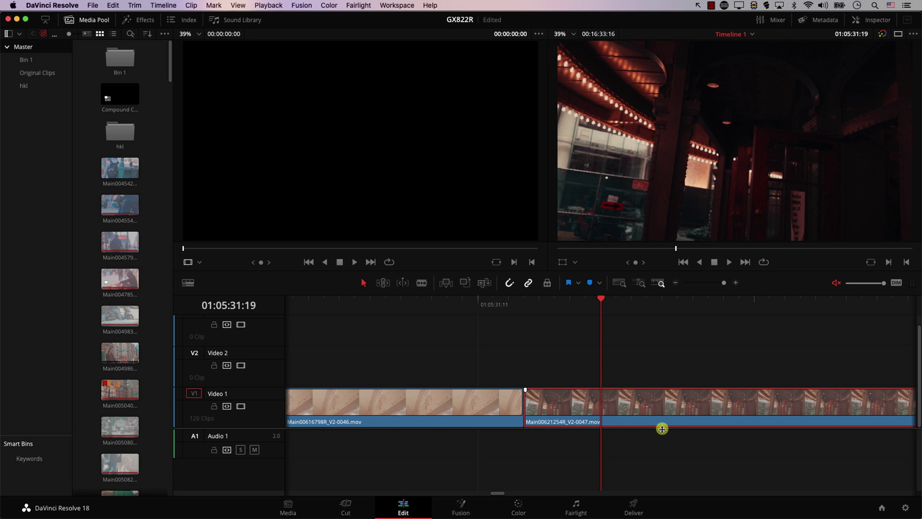
Step: Nudge the Main00621254R_V2-0047.mov clip briefly later, then further earlier until it starts just before 01:05:31:11
{"action": "key", "text": "period"}
{"action": "key", "text": "period"}
{"action": "key", "text": "period"}
{"action": "key", "text": "period"}
{"action": "key", "text": "comma"}
{"action": "key", "text": "comma"}
{"action": "key", "text": "comma"}
{"action": "key", "text": "comma"}
{"action": "key", "text": "comma"}
{"action": "key", "text": "comma"}
{"action": "key", "text": "comma"}
{"action": "key", "text": "comma"}
{"action": "key", "text": "comma"}
{"action": "key", "text": "comma"}
{"action": "key", "text": "comma"}
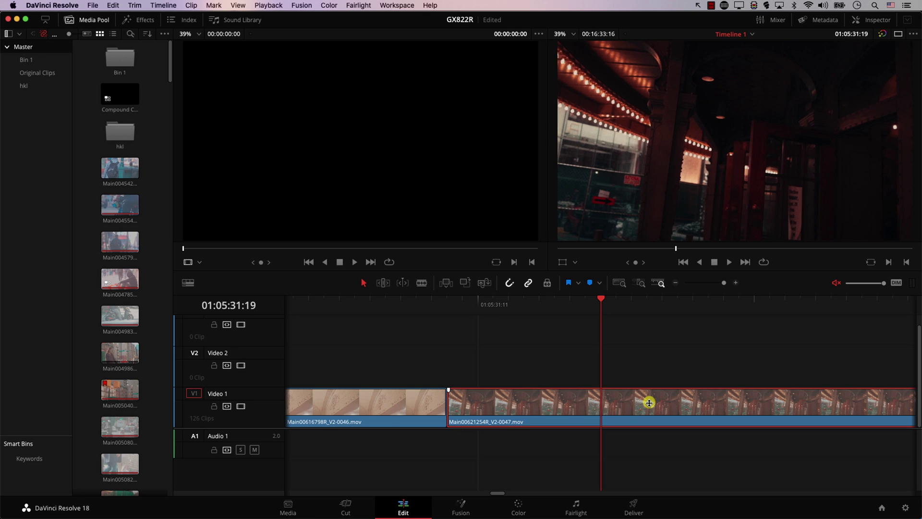
Step: Nudge the Main00621254R_V2-0047.mov clip further earlier and back later, leaving a gap after Main00616798R_V2-0046.mov
{"action": "key", "text": "comma"}
{"action": "key", "text": "period"}
{"action": "key", "text": "period"}
{"action": "key", "text": "period"}
{"action": "key", "text": "period"}
{"action": "key", "text": "period"}
{"action": "key", "text": "period"}
{"action": "key", "text": "period"}
{"action": "key", "text": "period"}
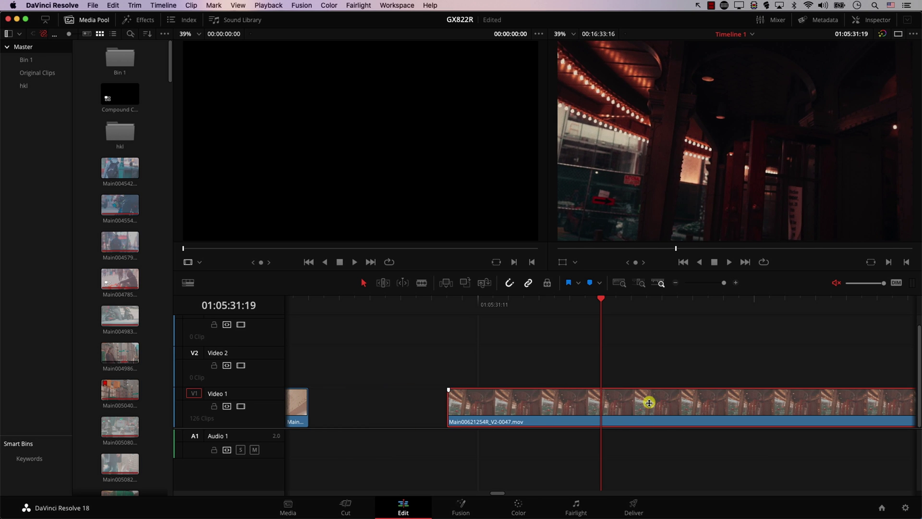
Step: Nudge the Main00621254R_V2-0047.mov clip about eight frames earlier, leaving only a tiny gap after Main00616798R_V2-0046.mov
{"action": "key", "text": "comma"}
{"action": "key", "text": "comma"}
{"action": "key", "text": "comma"}
{"action": "key", "text": "comma"}
{"action": "key", "text": "comma"}
{"action": "key", "text": "comma"}
{"action": "key", "text": "comma"}
{"action": "key", "text": "comma"}
{"action": "key", "text": "comma"}
{"action": "key", "text": "comma"}
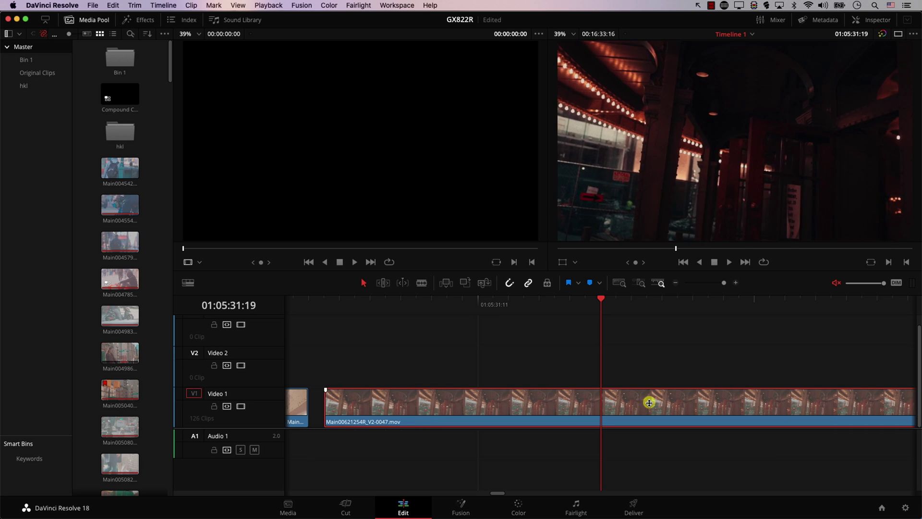
Step: Nudge the Main00621254R_V2-0047.mov clip a few frames later and well back earlier, over the end of Main00616798R_V2-0046.mov
{"action": "key", "text": "super+minus"}
{"action": "key", "text": "super+minus"}
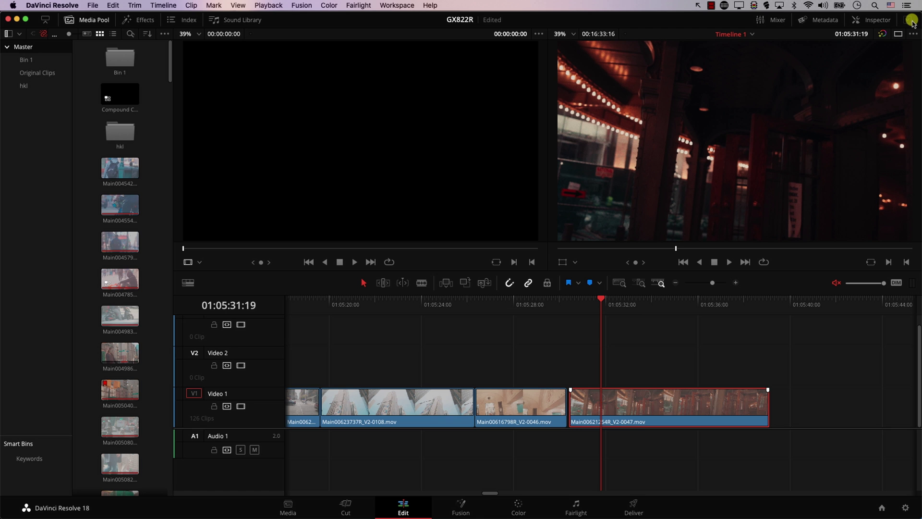
{"action": "key", "text": "period"}
{"action": "key", "text": "period"}
{"action": "key", "text": "period"}
{"action": "key", "text": "period"}
{"action": "key", "text": "period"}
{"action": "key", "text": "comma"}
{"action": "key", "text": "comma"}
{"action": "key", "text": "comma"}
{"action": "key", "text": "comma"}
{"action": "key", "text": "comma"}
{"action": "key", "text": "comma"}
{"action": "key", "text": "comma"}
{"action": "key", "text": "comma"}
{"action": "key", "text": "comma"}
{"action": "key", "text": "comma"}
{"action": "key", "text": "comma"}
{"action": "key", "text": "comma"}
{"action": "key", "text": "comma"}
{"action": "key", "text": "comma"}
{"action": "key", "text": "comma"}
{"action": "key", "text": "comma"}
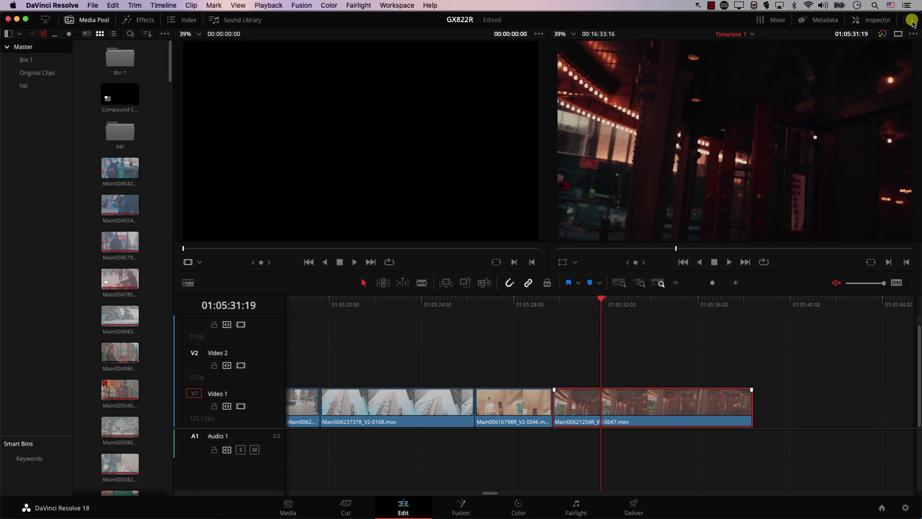
Step: Nudge the Main00621254R_V2-0047.mov clip later so that a gap opens after the shortened Main00616798R_V2-0046.mov
{"action": "key", "text": "period"}
{"action": "key", "text": "period"}
{"action": "key", "text": "period"}
{"action": "key", "text": "period"}
{"action": "key", "text": "period"}
{"action": "key", "text": "period"}
{"action": "key", "text": "period"}
{"action": "key", "text": "period"}
{"action": "key", "text": "period"}
{"action": "key", "text": "period"}
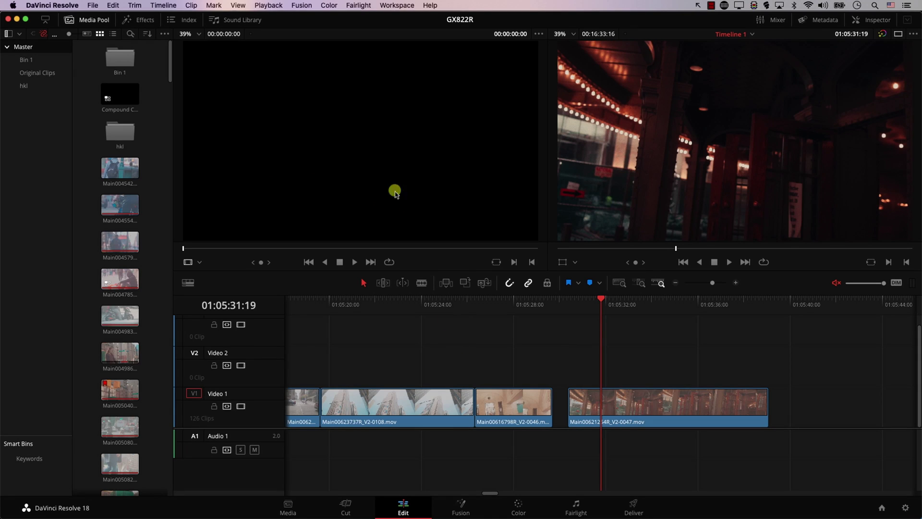
Step: Check the Render Cache options and turn on color output caching for Main00616798R_V2-0046.mov and Main00621254R_V2-0047.mov
{"action": "left_click", "coordinate": [268, 5]}
{"action": "mouse_move", "coordinate": [272, 56]}
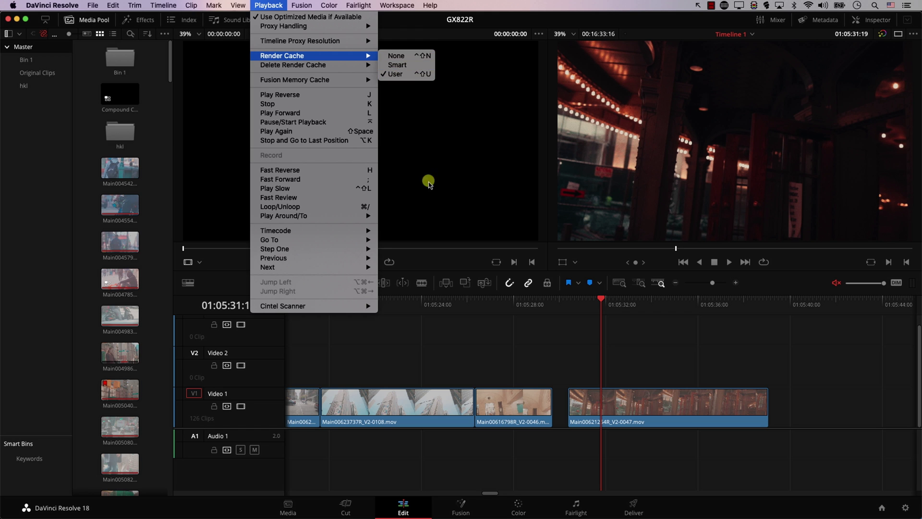
{"action": "left_click_drag", "start_coordinate": [507, 302], "coordinate": [512, 303]}
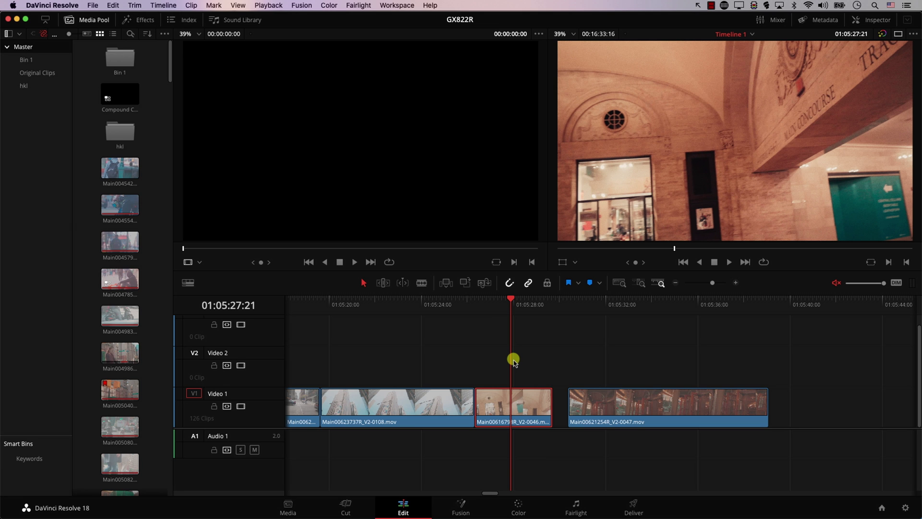
{"action": "key", "text": "x"}
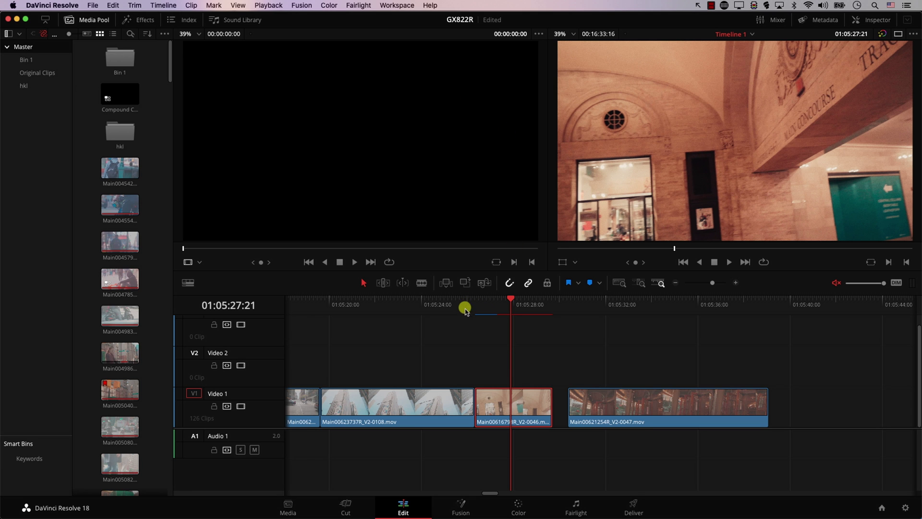
{"action": "left_click_drag", "start_coordinate": [510, 335], "coordinate": [685, 333]}
{"action": "left_click", "coordinate": [628, 411]}
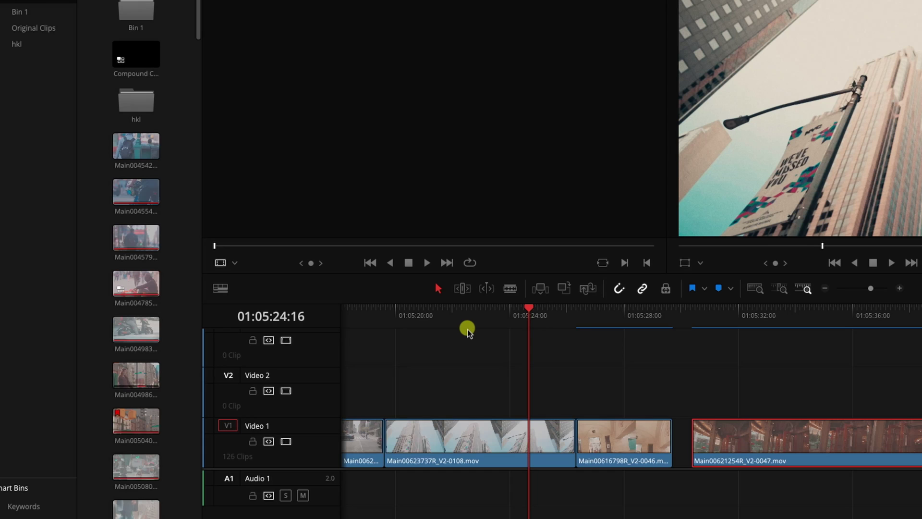
Step: Select Main00623737R_V2-0108.mov and Main00616798R_V2-0046.mov and check the shortcut listed for New Compound Clip
{"action": "left_click_drag", "start_coordinate": [625, 390], "coordinate": [498, 475]}
{"action": "right_click", "coordinate": [497, 420]}
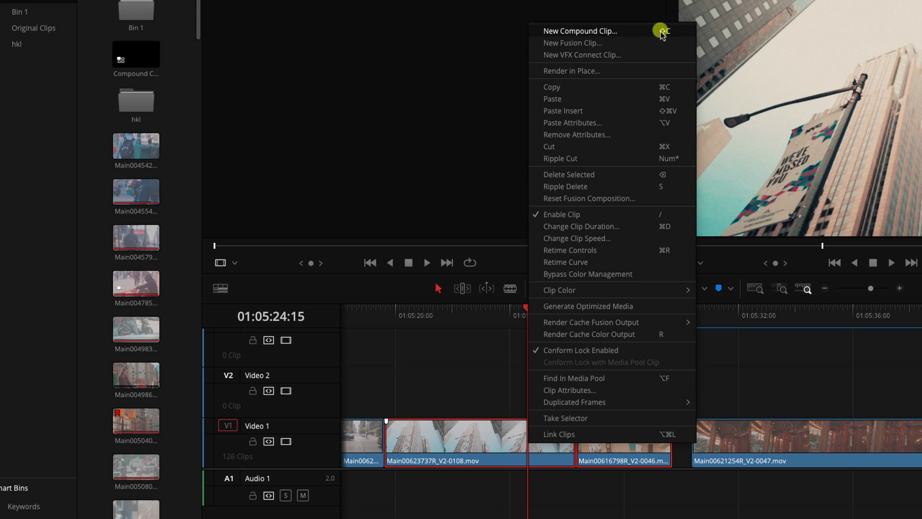
{"action": "left_click", "coordinate": [512, 352]}
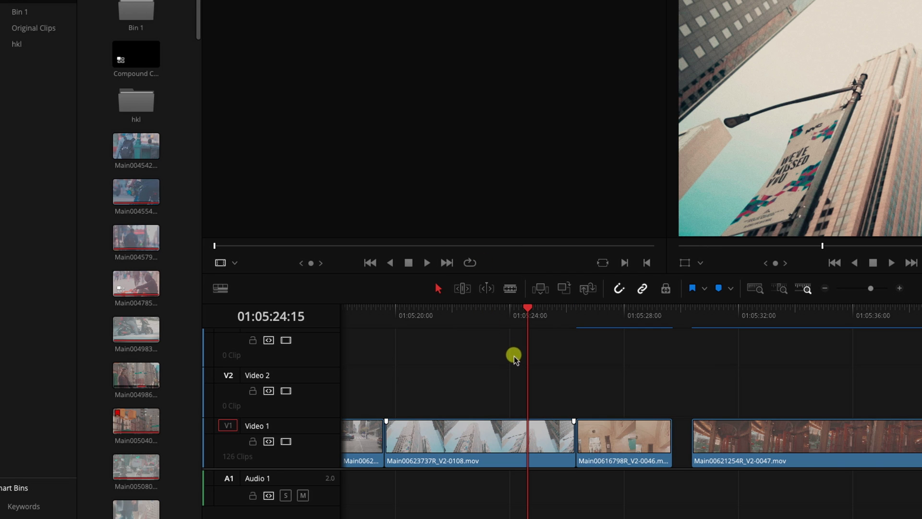
Step: Combine the Video 1 clips from about 01:02:00 to 01:04:20 into Compound Clip 1, scrub through it, and undo the compounding
{"action": "scroll", "coordinate": [492, 350], "scroll_direction": "down", "scroll_amount": 3}
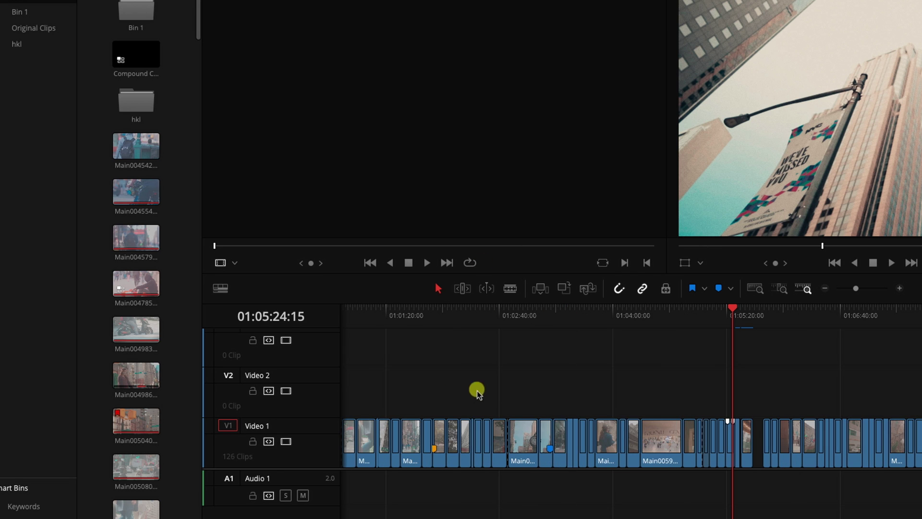
{"action": "left_click_drag", "start_coordinate": [446, 382], "coordinate": [625, 468]}
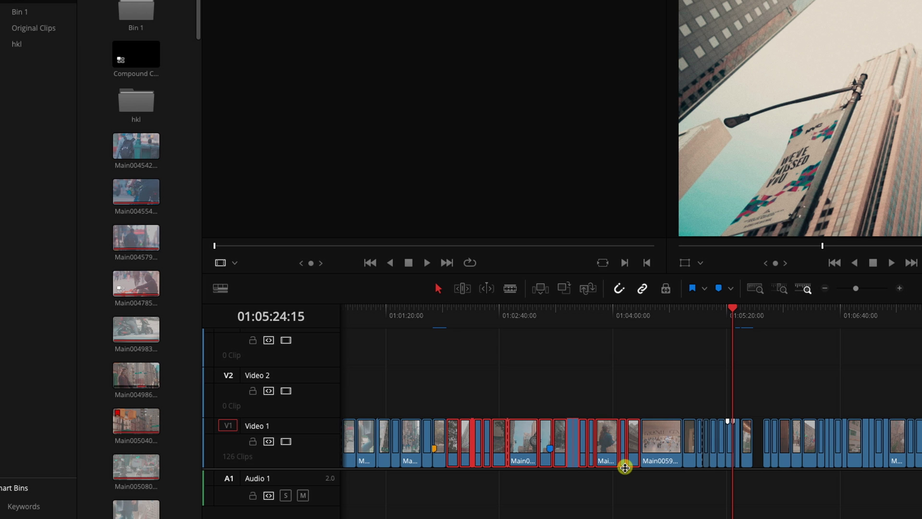
{"action": "key", "text": "alt+c"}
{"action": "key", "text": "Return"}
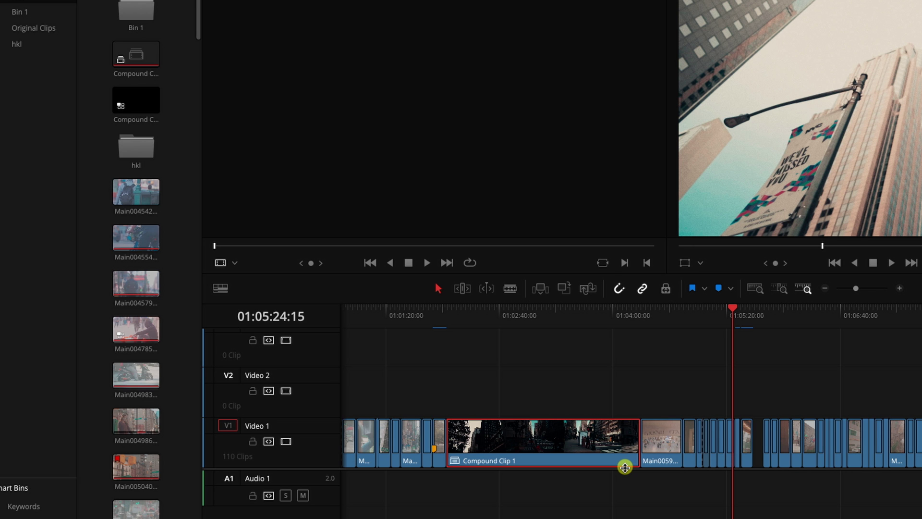
{"action": "left_click_drag", "start_coordinate": [487, 317], "coordinate": [518, 320]}
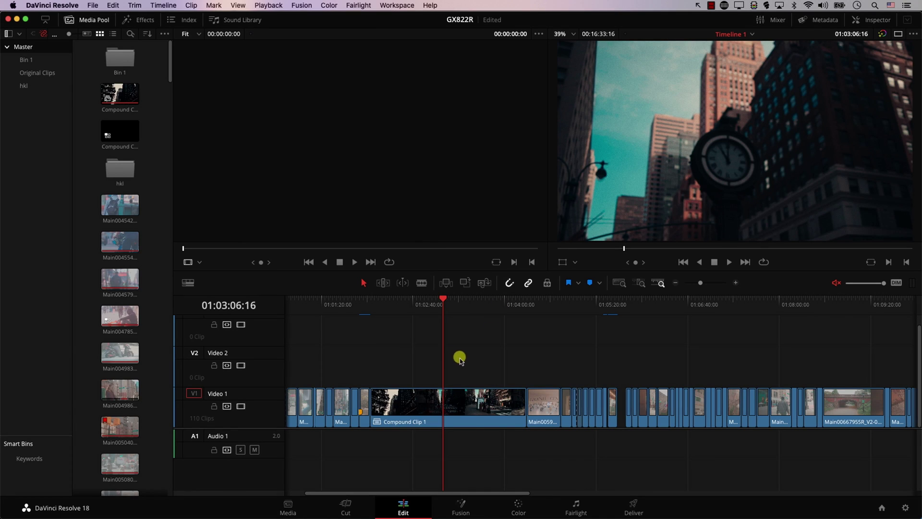
{"action": "key", "text": "super+z"}
Step: Mark the timeline range from 01:03:28:04 to 01:06:32:13 and ripple delete it
{"action": "left_click", "coordinate": [477, 309]}
{"action": "left_click_drag", "start_coordinate": [477, 312], "coordinate": [462, 309]}
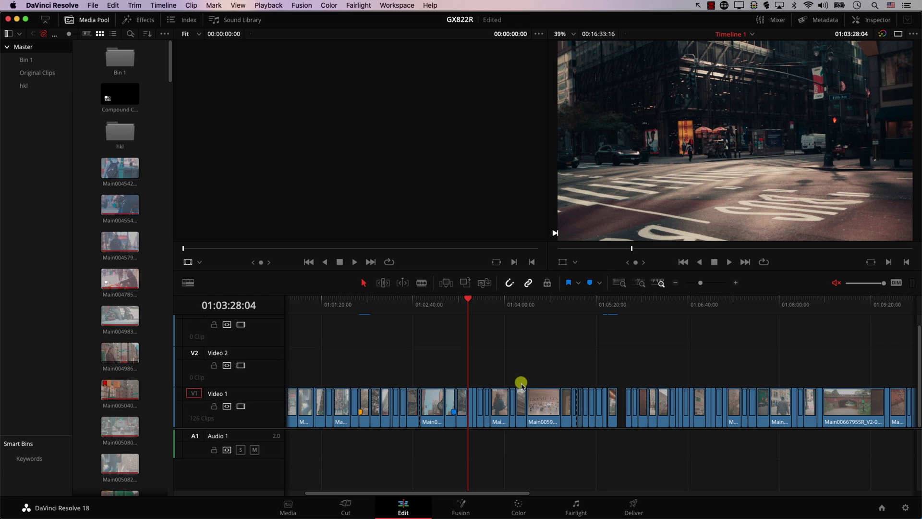
{"action": "key", "text": "i"}
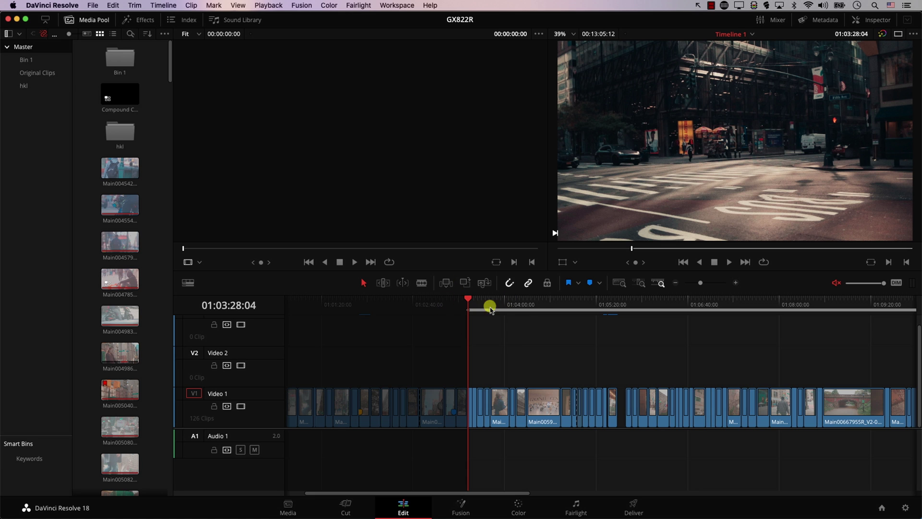
{"action": "left_click_drag", "start_coordinate": [509, 310], "coordinate": [681, 304]}
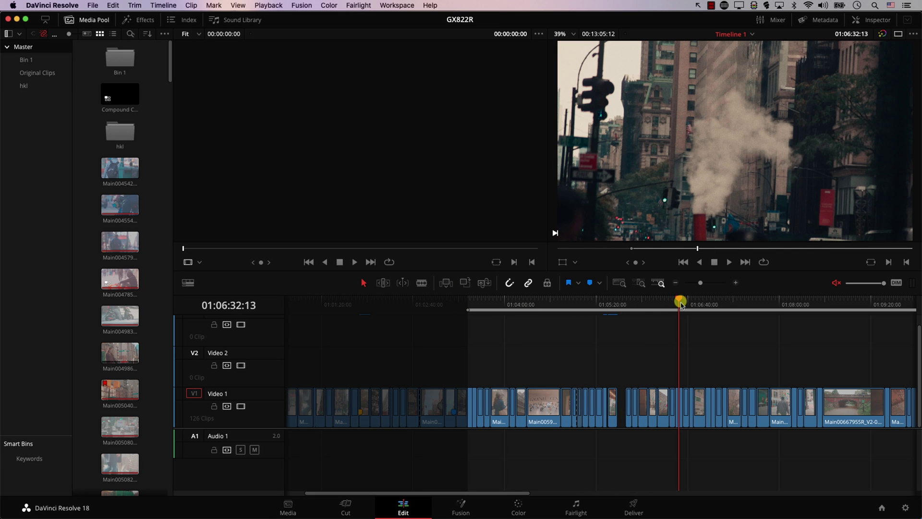
{"action": "key", "text": "o"}
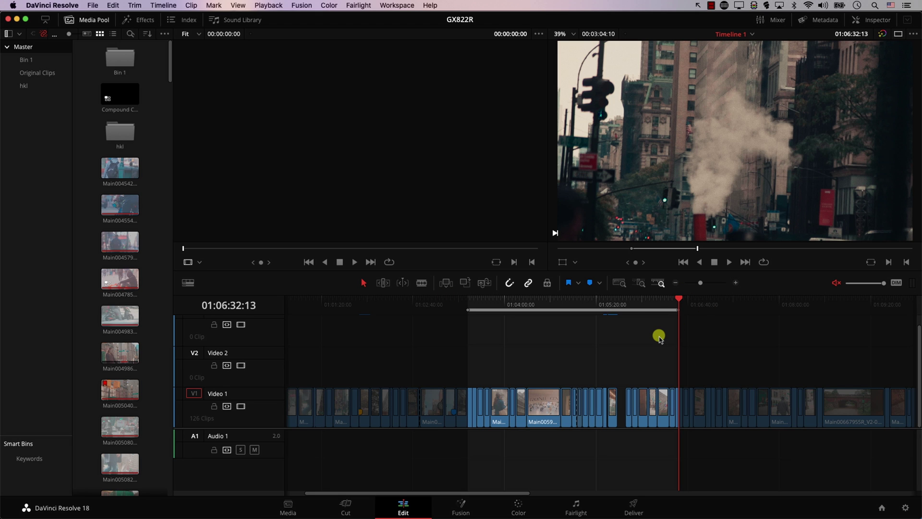
{"action": "key", "text": "BackSpace"}
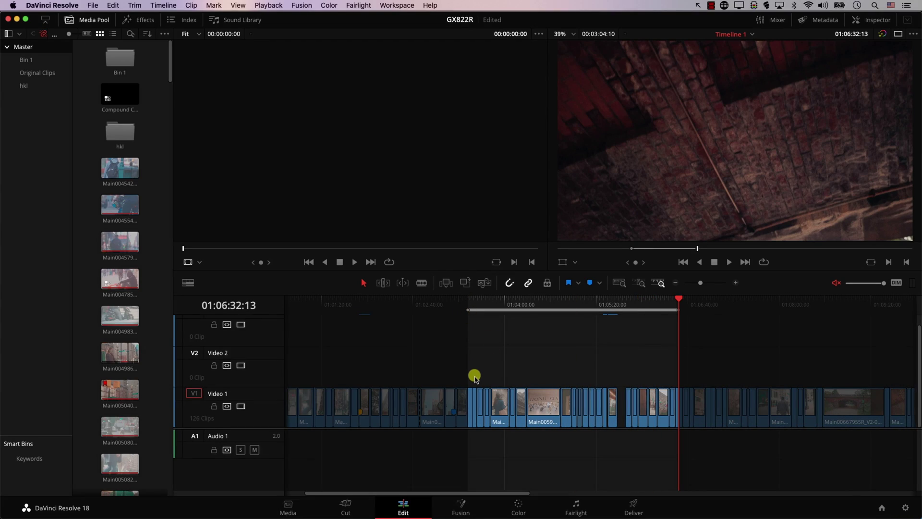
Step: Select and delete the Video 1 clips inside the marked range, and shift the following clips earlier to close the gap
{"action": "left_click_drag", "start_coordinate": [471, 376], "coordinate": [669, 409]}
{"action": "key", "text": "Delete"}
{"action": "left_click", "coordinate": [565, 308]}
{"action": "left_click_drag", "start_coordinate": [830, 417], "coordinate": [635, 420]}
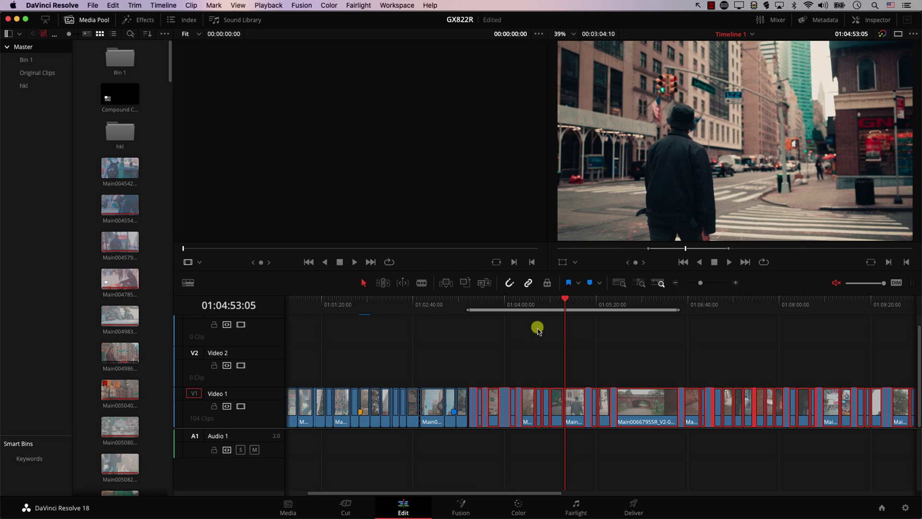
{"action": "key", "text": "Up"}
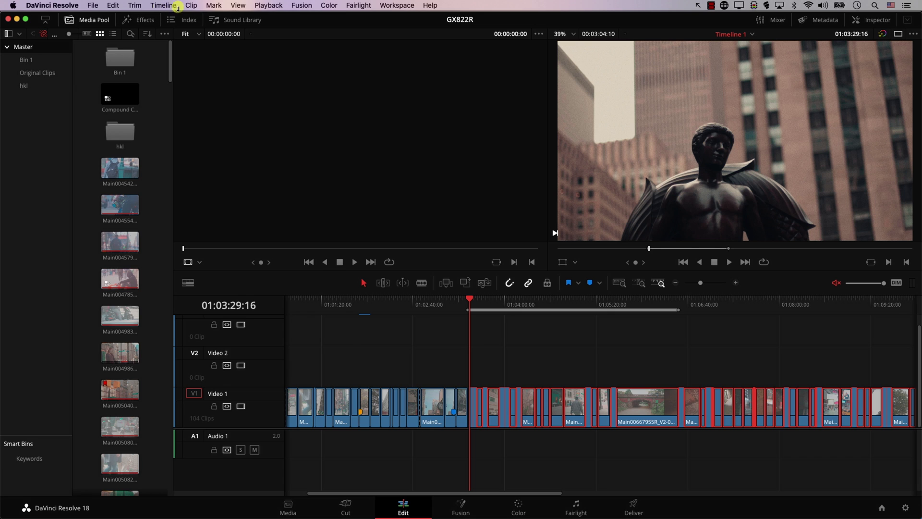
Step: Clear the timeline's in and out points, and undo the clearing together with the manual deletion
{"action": "left_click", "coordinate": [217, 7]}
{"action": "left_click", "coordinate": [253, 119]}
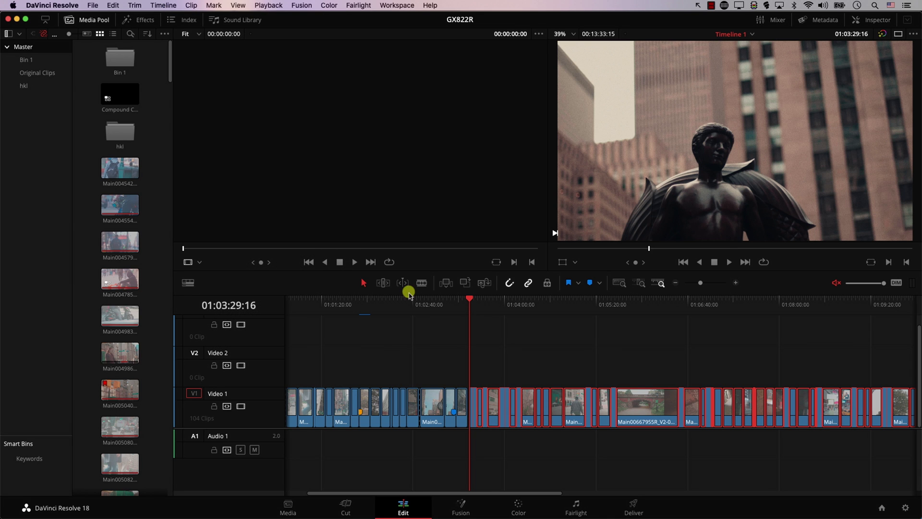
{"action": "left_click", "coordinate": [420, 335]}
{"action": "key", "text": "ctrl+shift+v"}
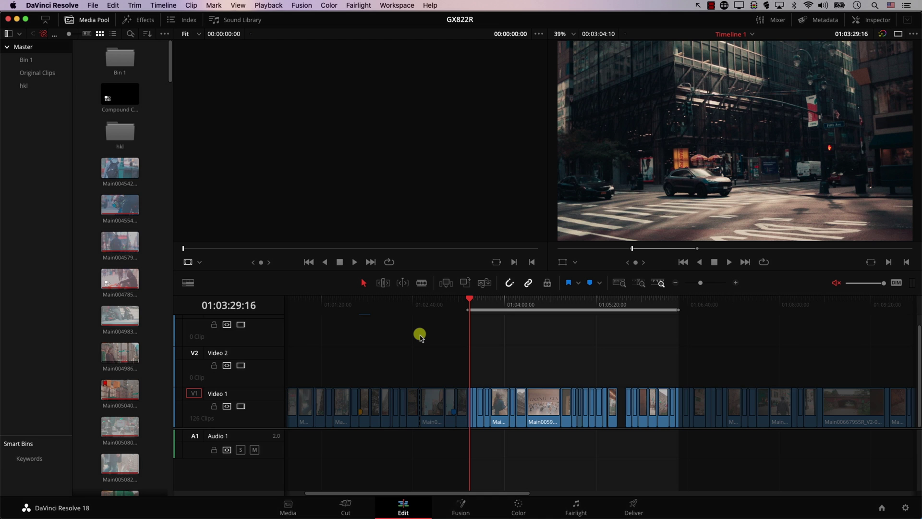
{"action": "key", "text": "ctrl+z"}
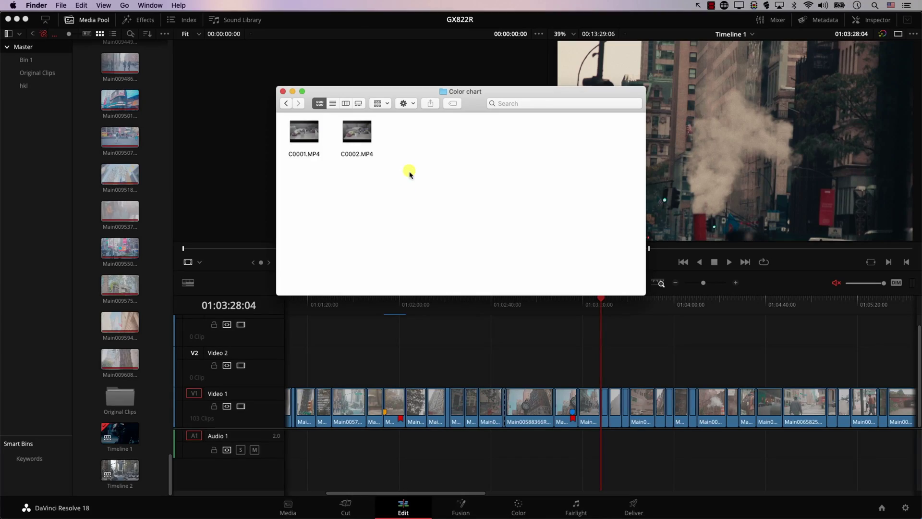
Step: Import C0001.MP4 and C0002.MP4 from the Color chart folder into the media pool and load C0001.MP4 in the source viewer
{"action": "left_click_drag", "start_coordinate": [427, 192], "coordinate": [293, 130]}
{"action": "left_click", "coordinate": [404, 215]}
{"action": "left_click_drag", "start_coordinate": [169, 389], "coordinate": [124, 115]}
{"action": "left_click", "coordinate": [121, 98]}
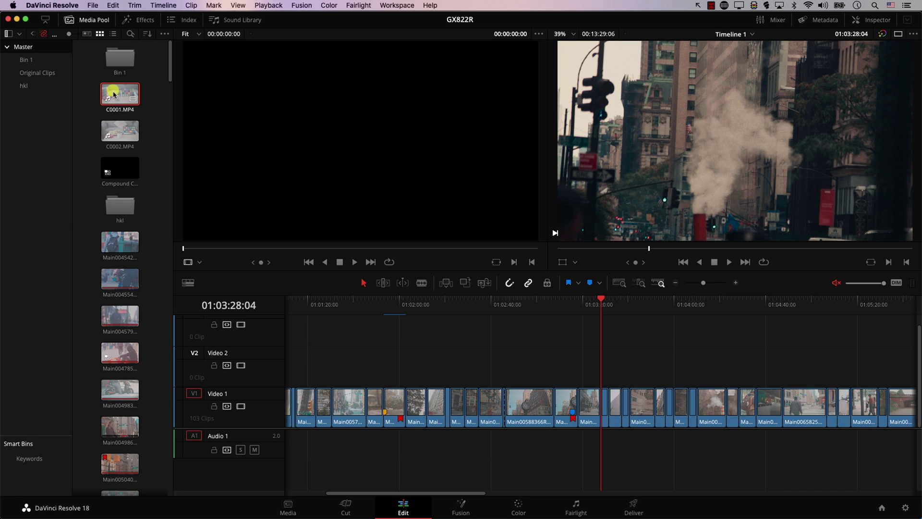
{"action": "double_click", "coordinate": [114, 95]}
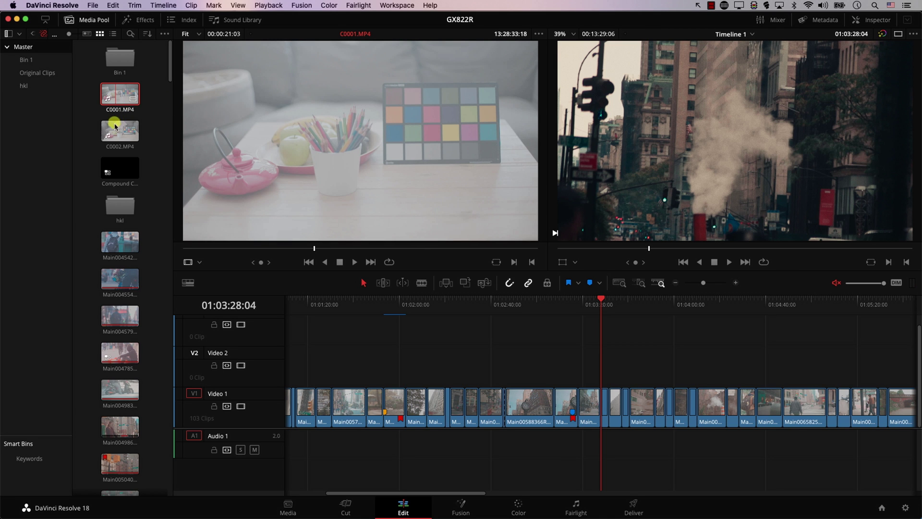
Step: Search the keyboard customization for "extr" to check the Extract Audio keystrokes, and close the window
{"action": "key", "text": "super+alt+k"}
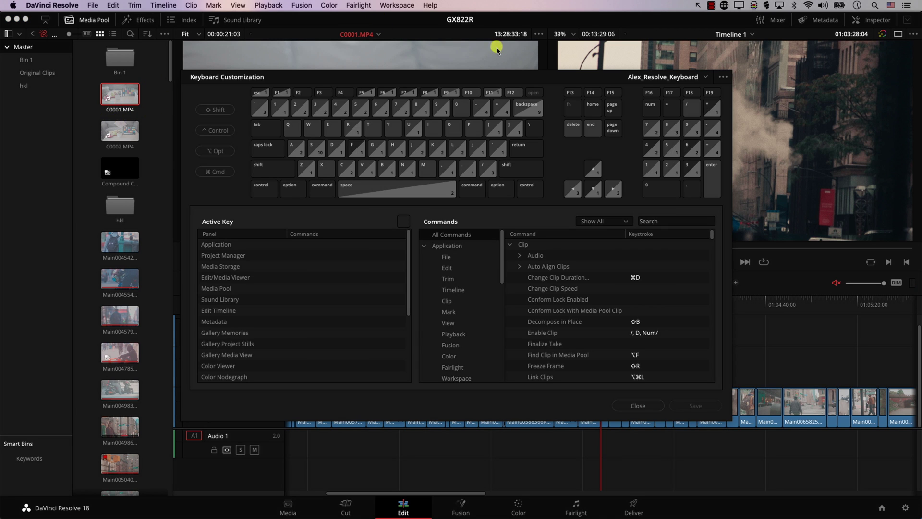
{"action": "left_click", "coordinate": [668, 224]}
{"action": "type", "text": "extr"}
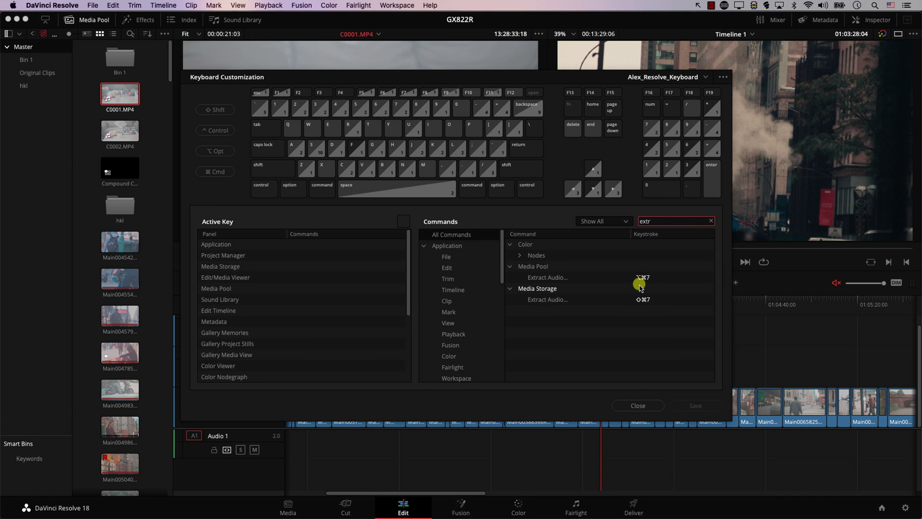
{"action": "mouse_move", "coordinate": [638, 297]}
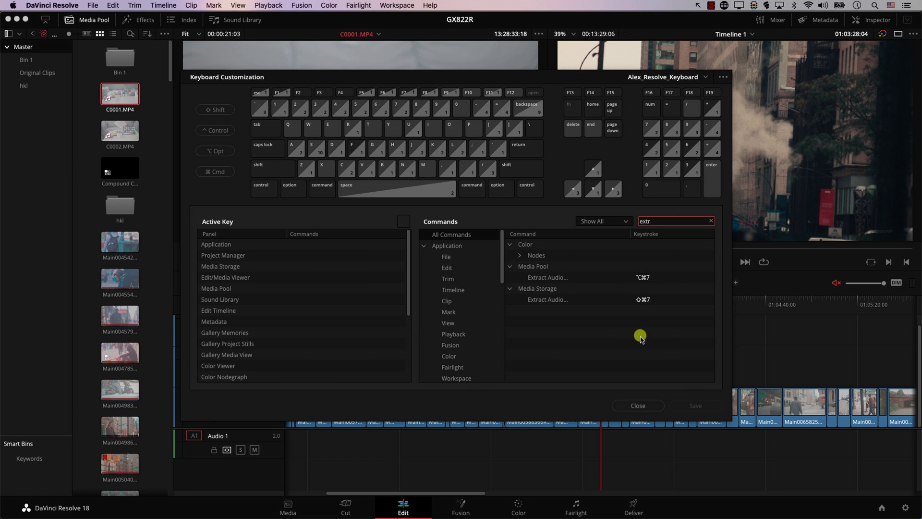
{"action": "mouse_move", "coordinate": [619, 276]}
{"action": "left_click", "coordinate": [636, 406]}
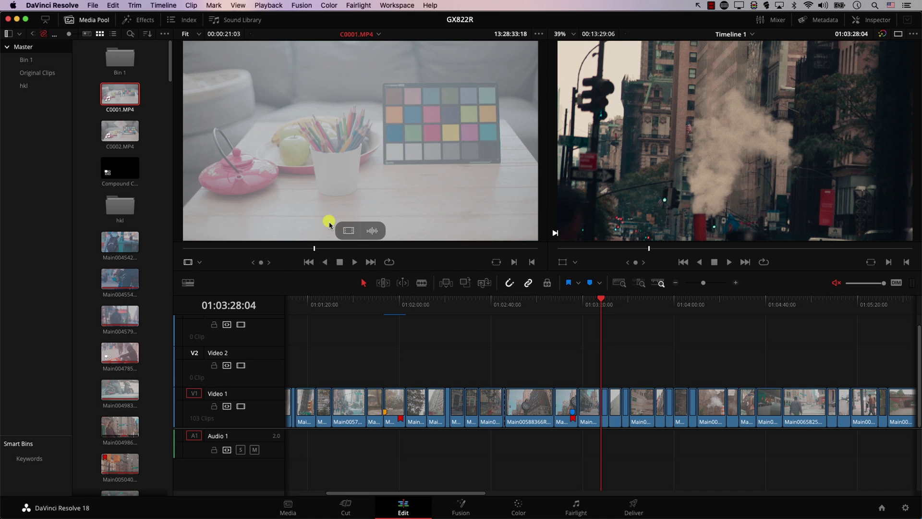
Step: Switch the Primaries palette back and forth between Color Wheels and Log Wheels to compare the two modes
{"action": "key", "text": "super+Tab"}
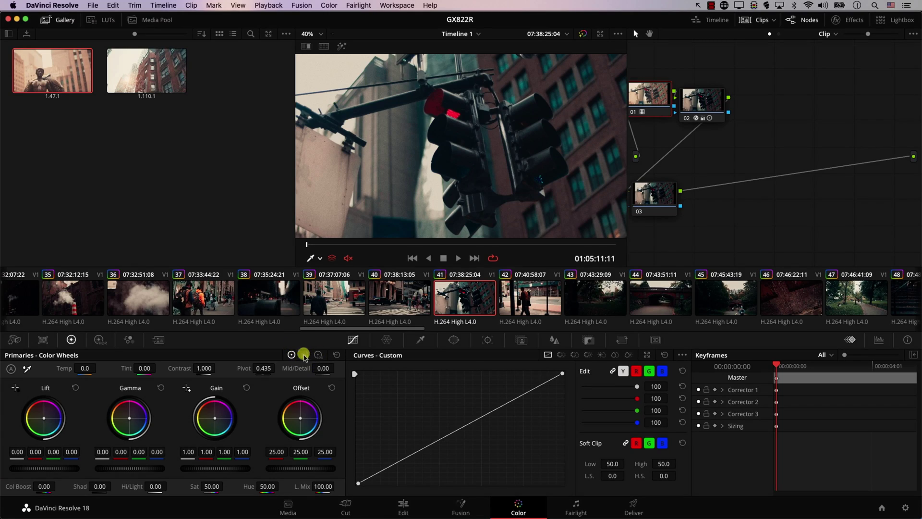
{"action": "left_click", "coordinate": [317, 355]}
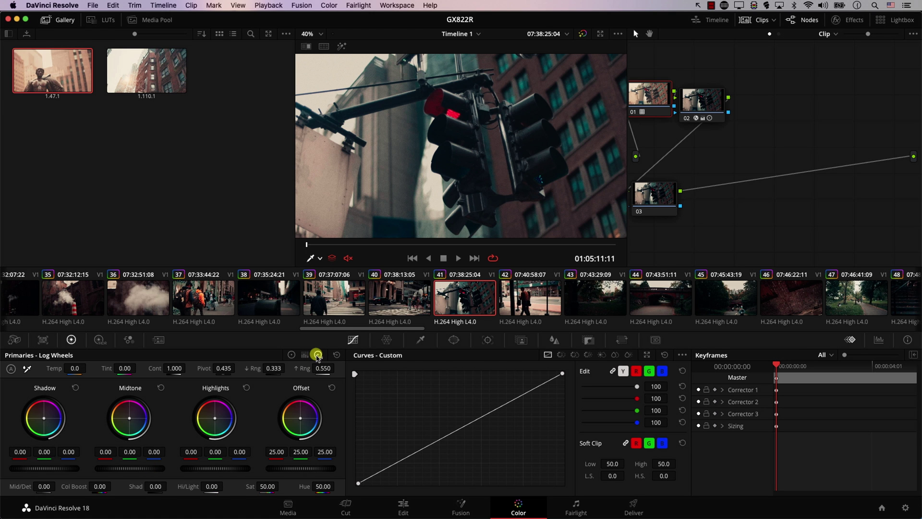
{"action": "left_click", "coordinate": [291, 355]}
{"action": "left_click", "coordinate": [319, 357]}
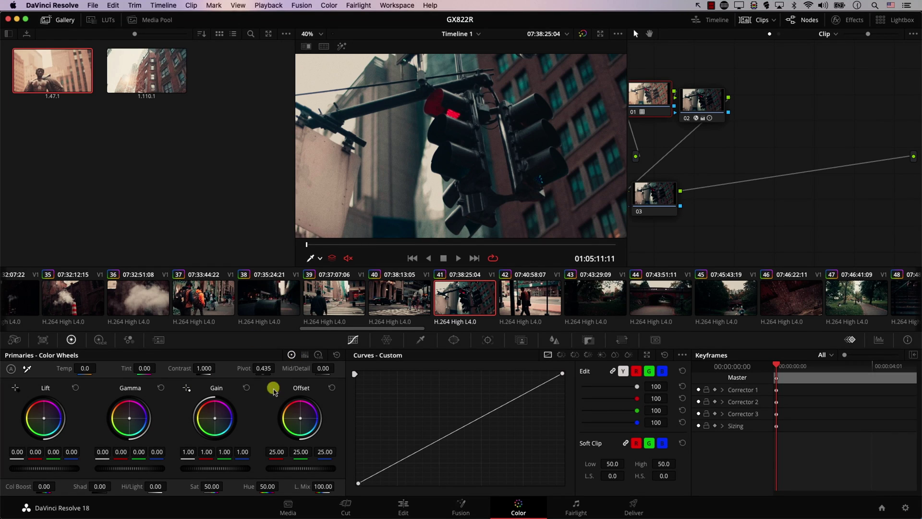
{"action": "left_click", "coordinate": [318, 355]}
{"action": "left_click", "coordinate": [291, 354]}
{"action": "left_click", "coordinate": [318, 355]}
{"action": "left_click", "coordinate": [291, 355]}
{"action": "left_click", "coordinate": [318, 354]}
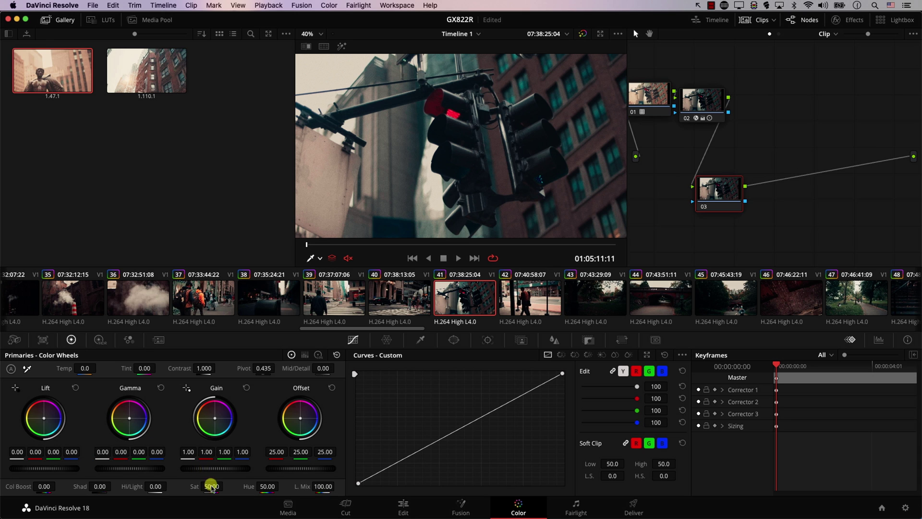
Step: Raise the master Gain on node 03 of clip 41 to 1.08
{"action": "left_click_drag", "start_coordinate": [205, 468], "coordinate": [239, 476]}
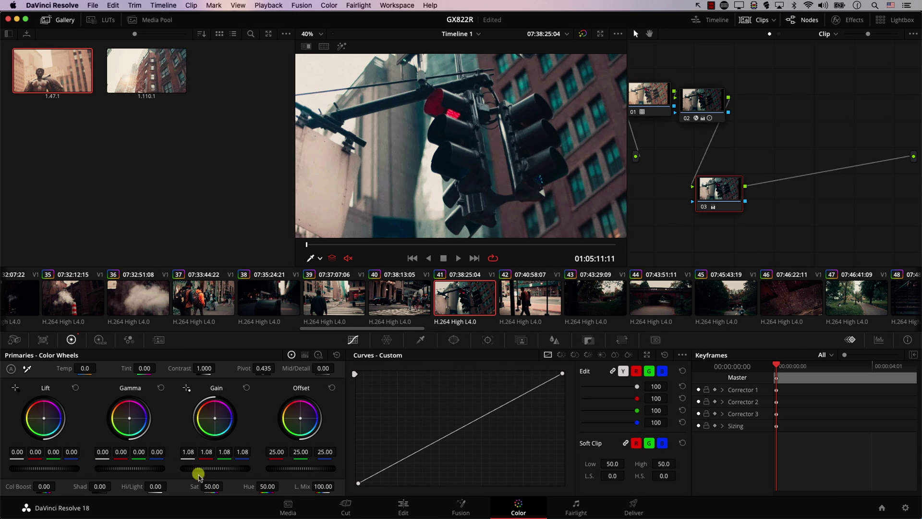
Step: Lower node 03's master Gamma to -0.03 and its Log Wheels Shadow to -0.19, switching between the two Primaries modes
{"action": "left_click_drag", "start_coordinate": [144, 469], "coordinate": [92, 469]}
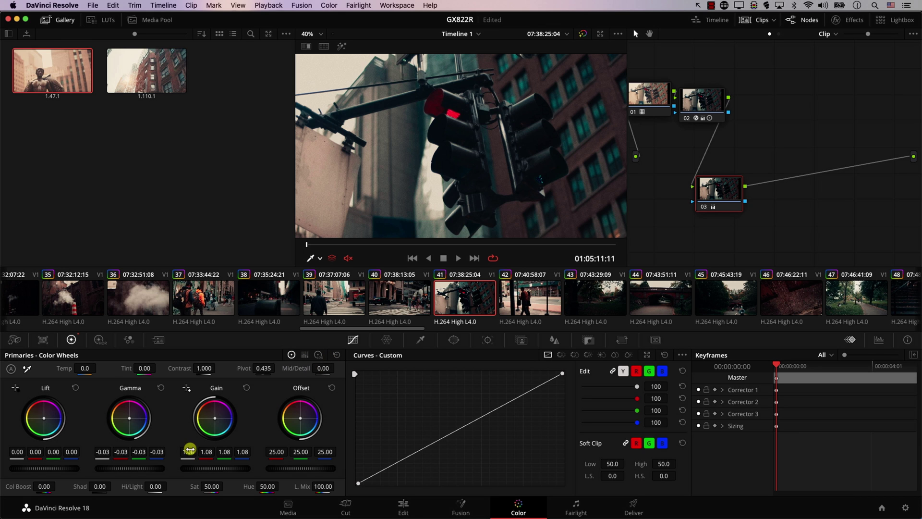
{"action": "key", "text": "alt+z"}
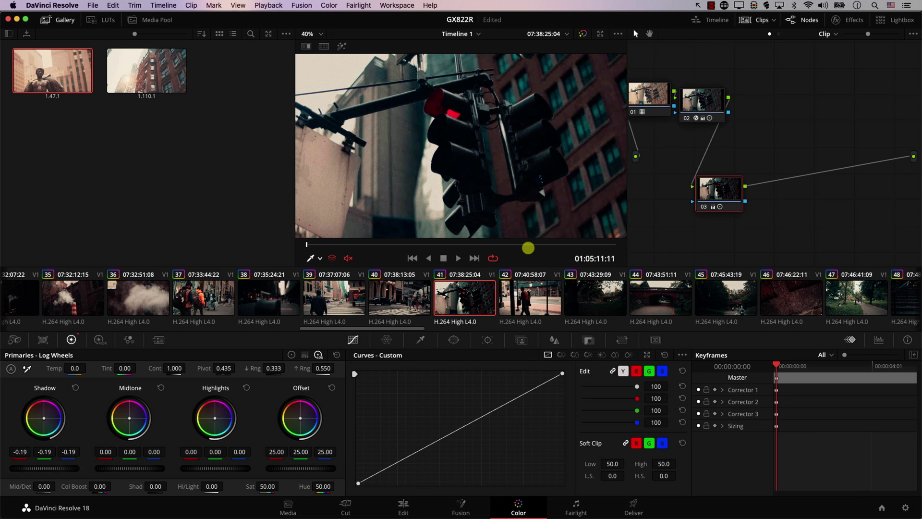
{"action": "mouse_move", "coordinate": [122, 471]}
{"action": "left_mouse_down"}
{"action": "mouse_move", "coordinate": [135, 470]}
{"action": "mouse_move", "coordinate": [126, 471]}
{"action": "left_mouse_up"}
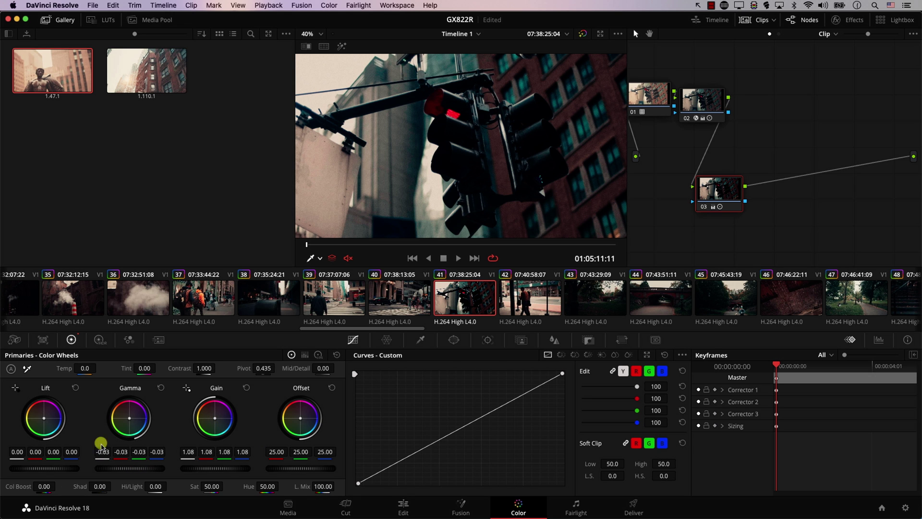
{"action": "left_click_drag", "start_coordinate": [72, 467], "coordinate": [45, 466]}
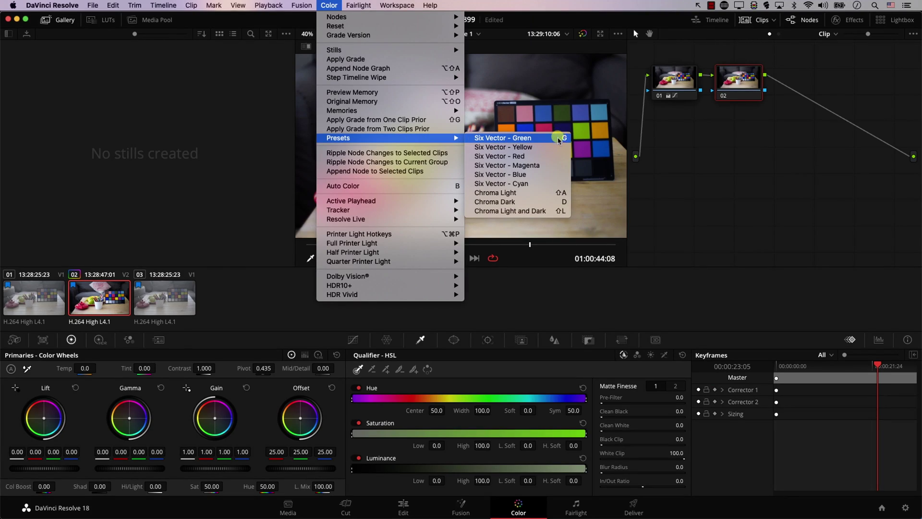
Step: Apply the Six Vector - Green preset to node 02 with Highlight on, and set the qualifier's Hue Center to 29.6
{"action": "left_click", "coordinate": [493, 138]}
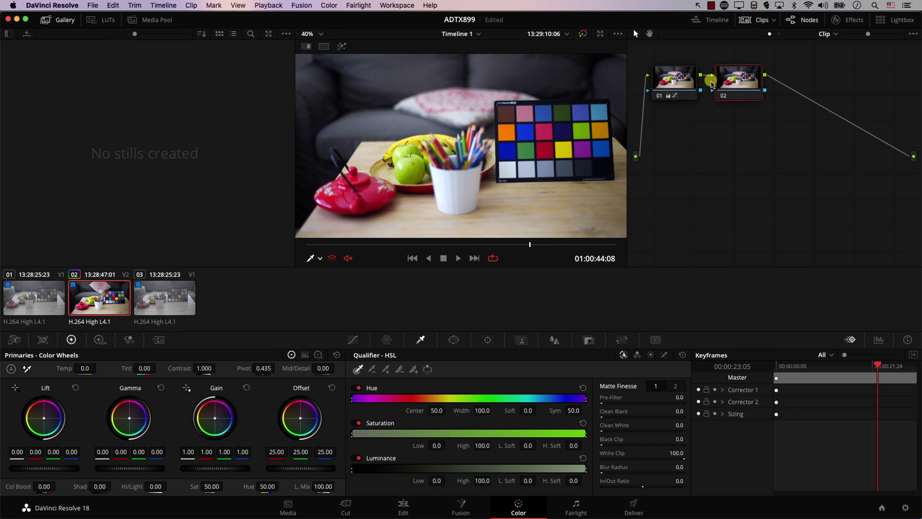
{"action": "left_click", "coordinate": [340, 47]}
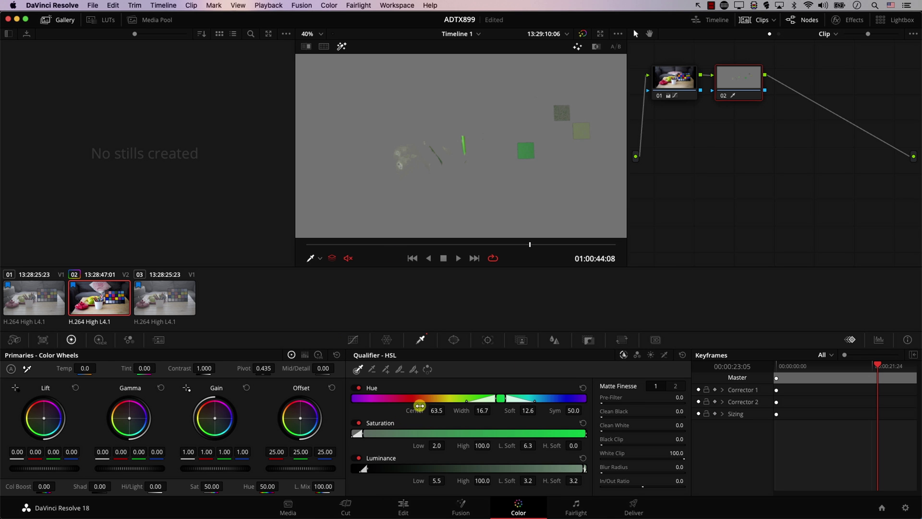
{"action": "left_click_drag", "start_coordinate": [425, 411], "coordinate": [254, 425]}
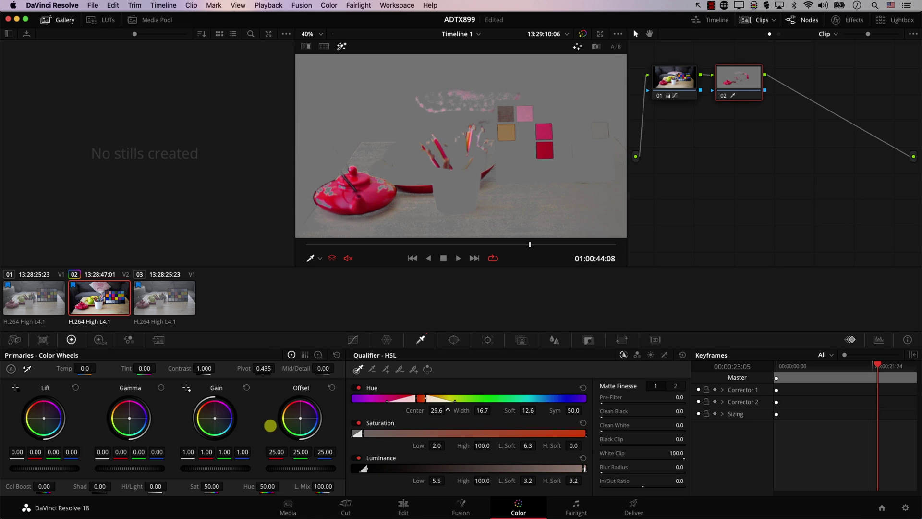
Step: Reset the qualifier and undo it, shift Hue Center to 31.3 and 59.8 to isolate other colors, and reset the qualifier
{"action": "left_click", "coordinate": [683, 355]}
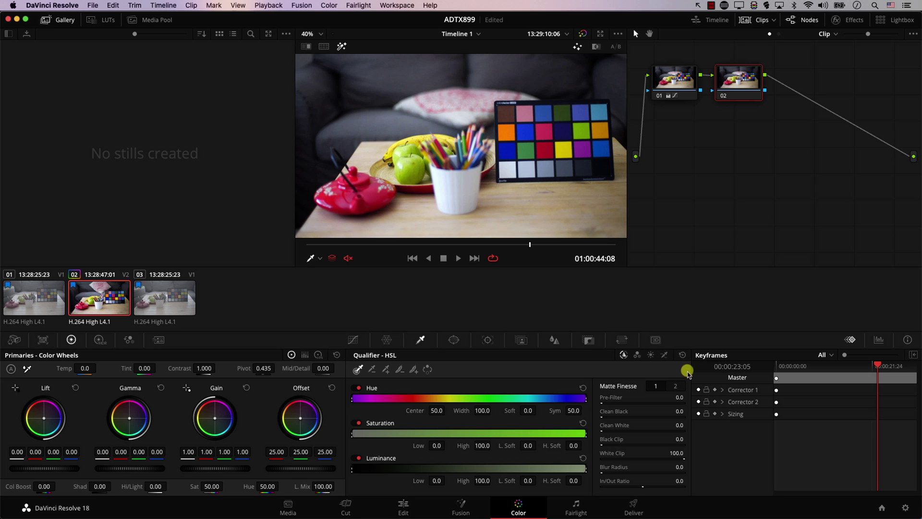
{"action": "key", "text": "super+z"}
{"action": "left_click_drag", "start_coordinate": [394, 406], "coordinate": [277, 416]}
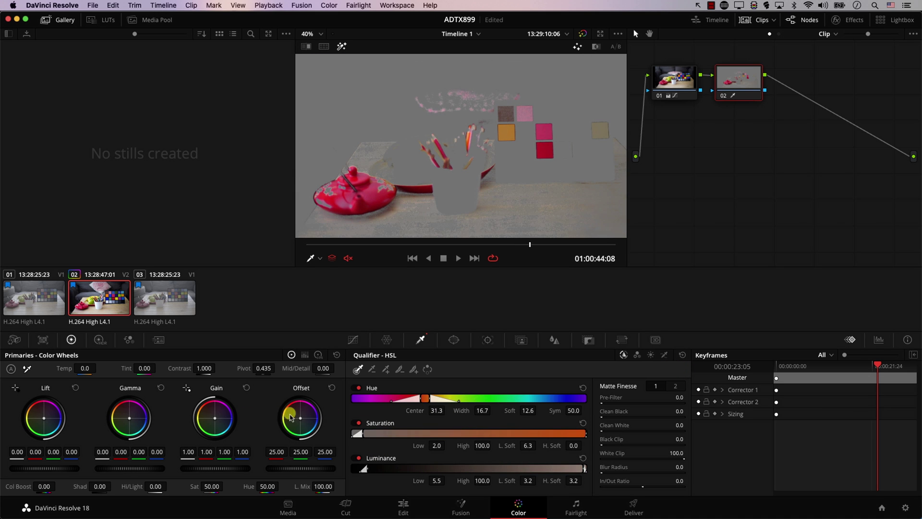
{"action": "left_click_drag", "start_coordinate": [443, 411], "coordinate": [566, 416]}
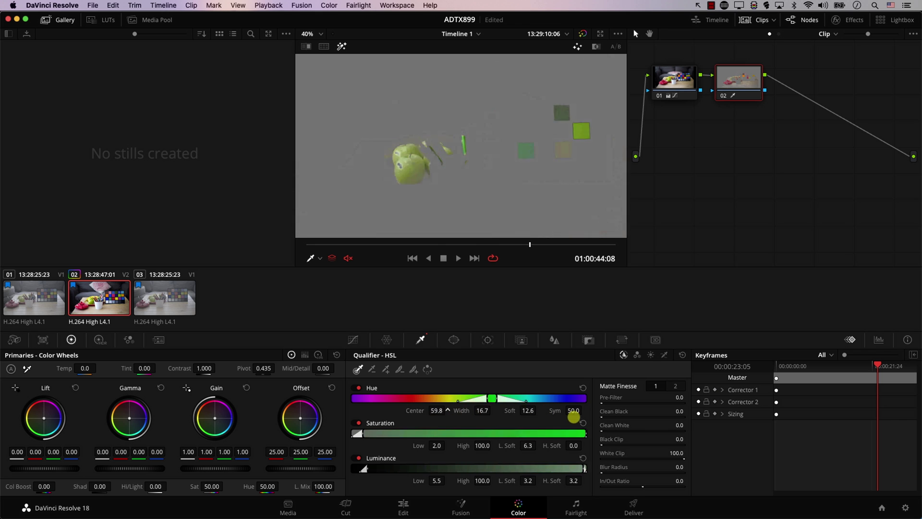
{"action": "left_click_drag", "start_coordinate": [669, 434], "coordinate": [698, 440]}
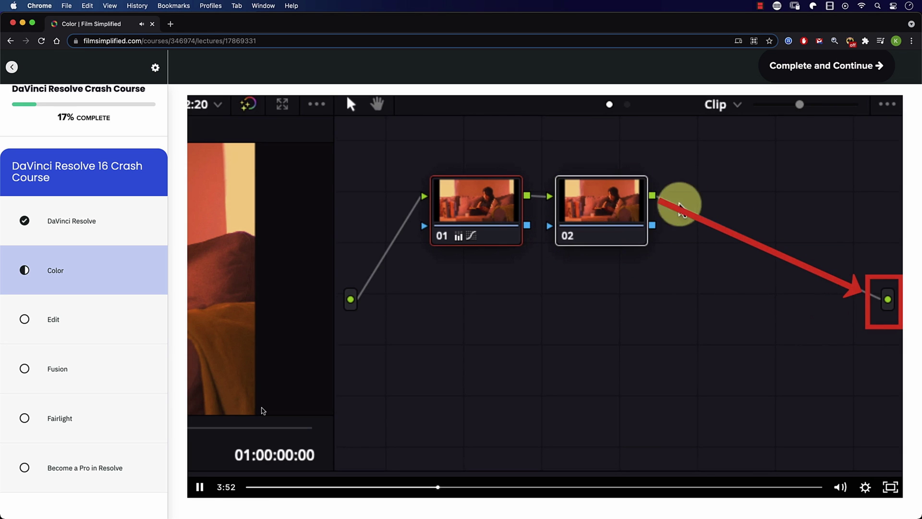
Step: Switch to Chrome and browse the DaVinci Resolve 16 Crash Course, opening the Edit and Fusion lectures in turn
{"action": "left_click", "coordinate": [144, 319]}
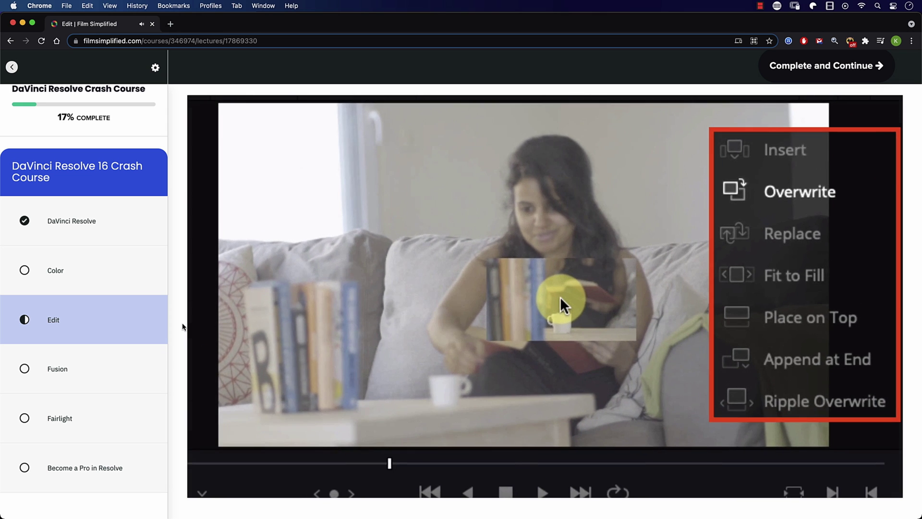
{"action": "left_click", "coordinate": [158, 369]}
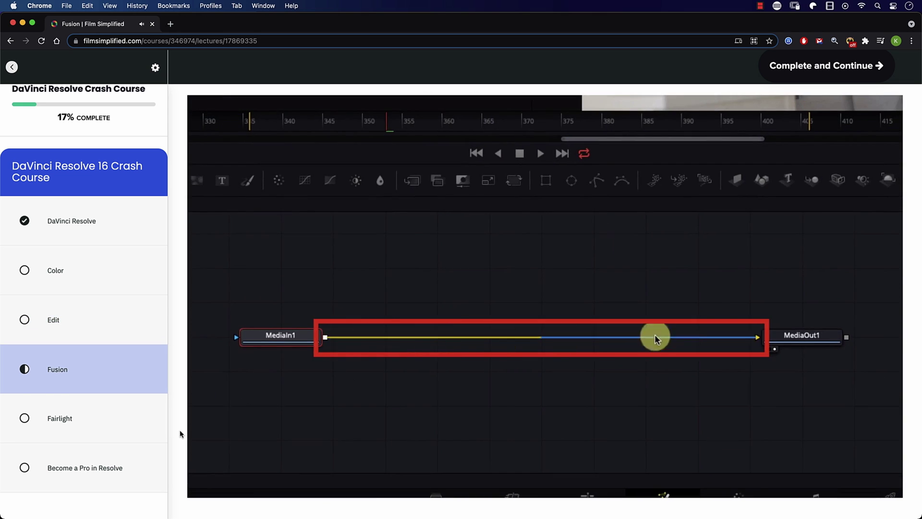
{"action": "left_click", "coordinate": [175, 404]}
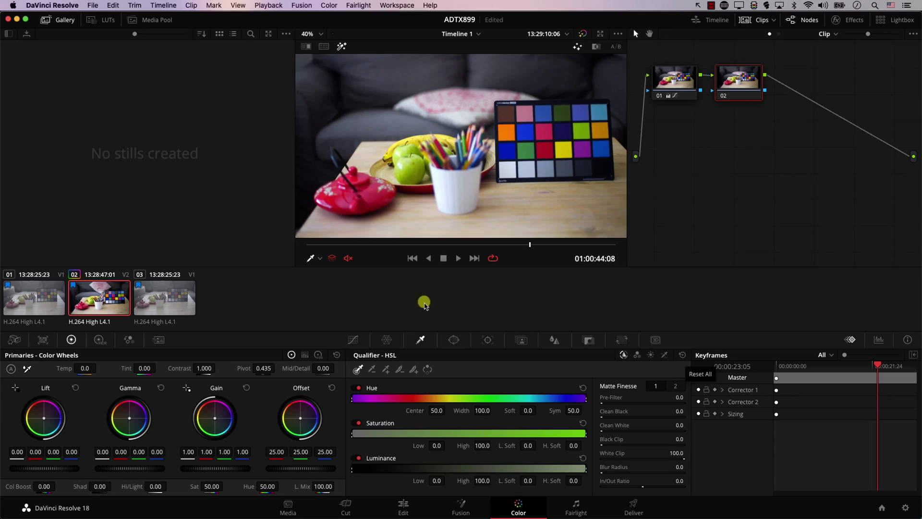
Step: In DaVinci Resolve, apply automatic color balancing to clip 03 on the Color page and scrub through the clip
{"action": "left_click", "coordinate": [163, 298]}
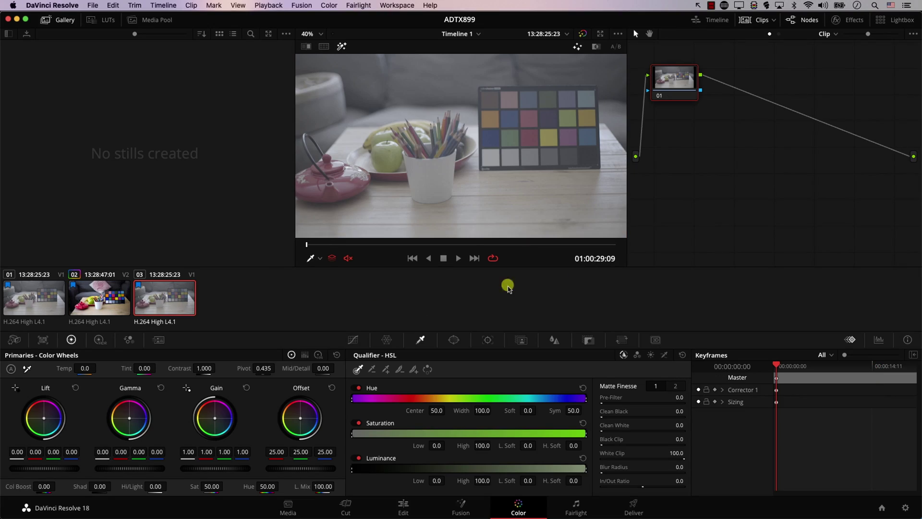
{"action": "left_click", "coordinate": [11, 368]}
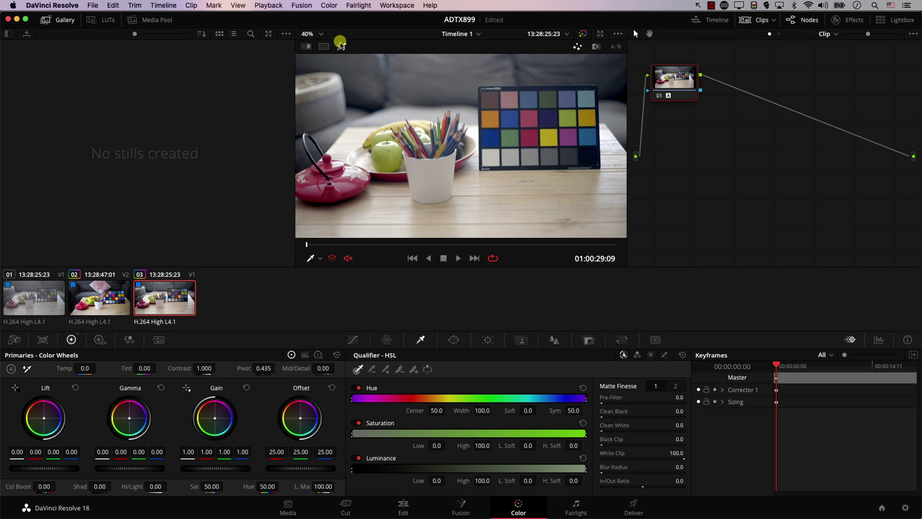
{"action": "left_click_drag", "start_coordinate": [414, 242], "coordinate": [423, 247]}
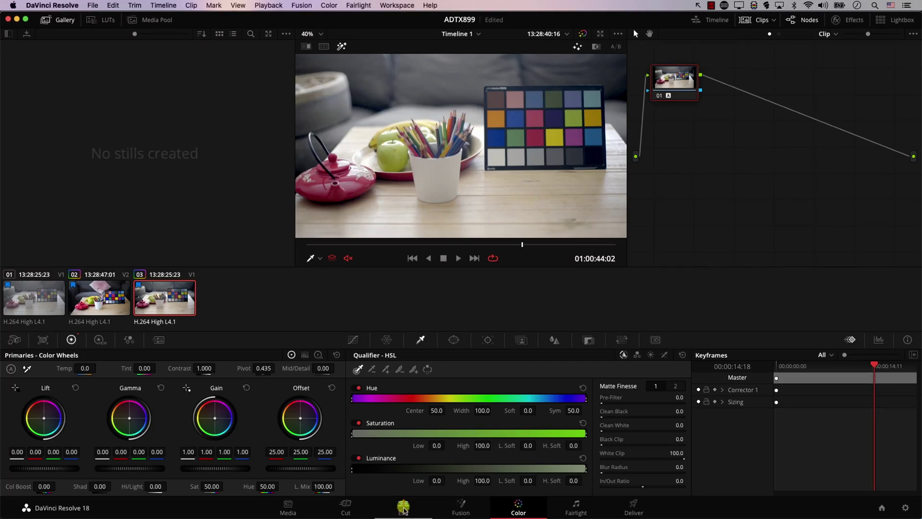
Step: On the Edit page, select the first C0001.MP4 clip on Video 1, apply Auto Color and scrub over it
{"action": "left_click", "coordinate": [408, 497]}
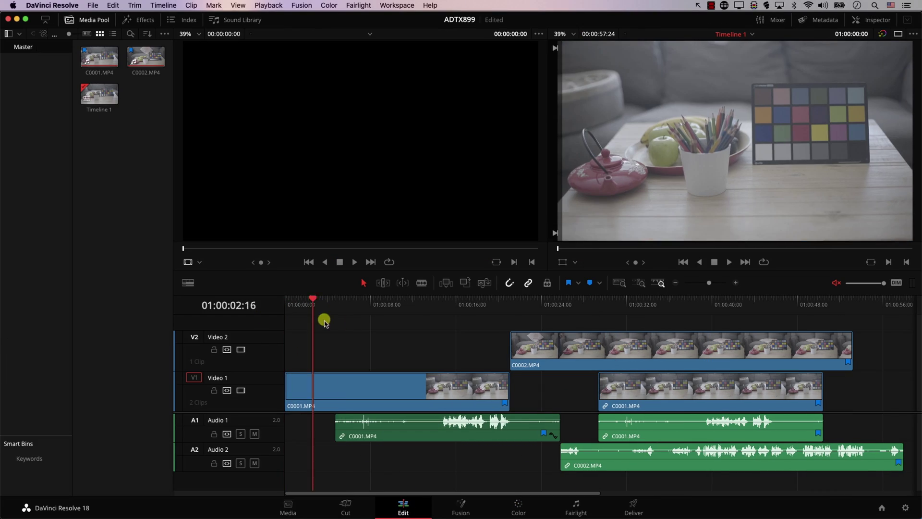
{"action": "left_click", "coordinate": [370, 387]}
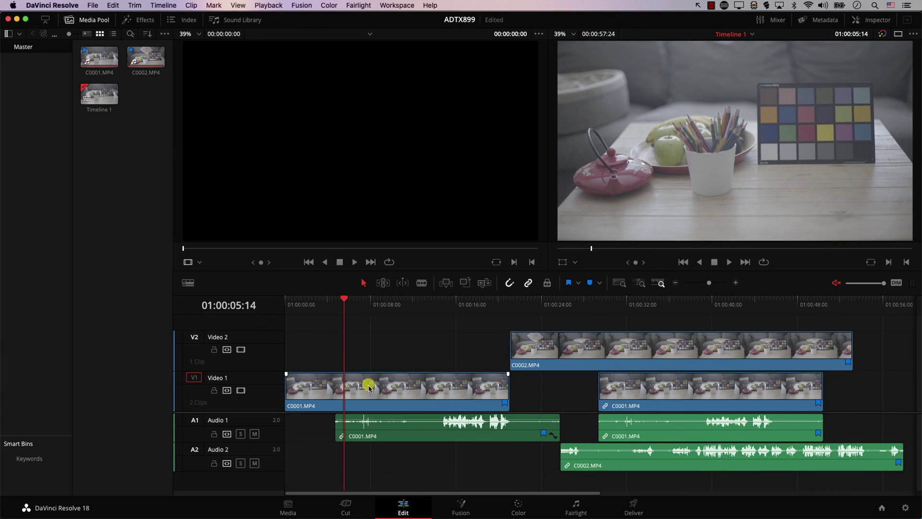
{"action": "mouse_move", "coordinate": [408, 306]}
{"action": "left_mouse_down"}
{"action": "mouse_move", "coordinate": [391, 311]}
{"action": "mouse_move", "coordinate": [421, 305]}
{"action": "mouse_move", "coordinate": [406, 310]}
{"action": "left_mouse_up"}
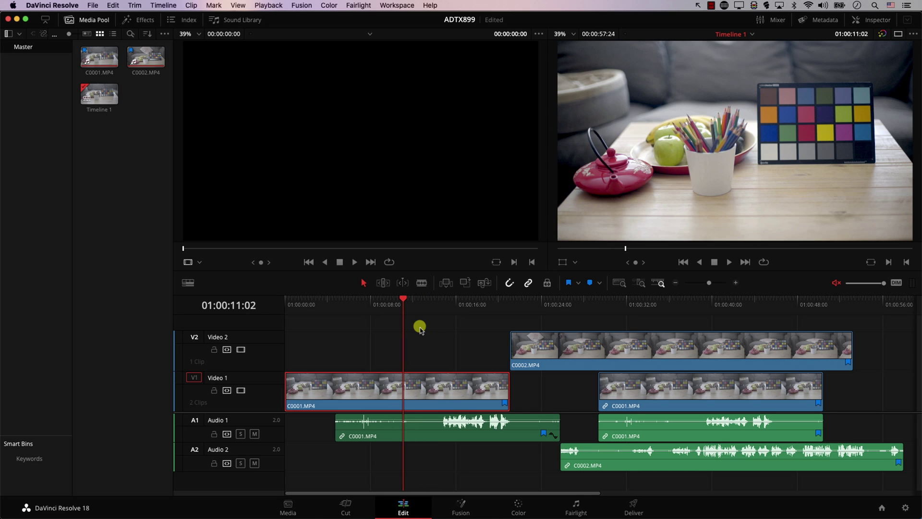
{"action": "left_click_drag", "start_coordinate": [418, 300], "coordinate": [413, 318]}
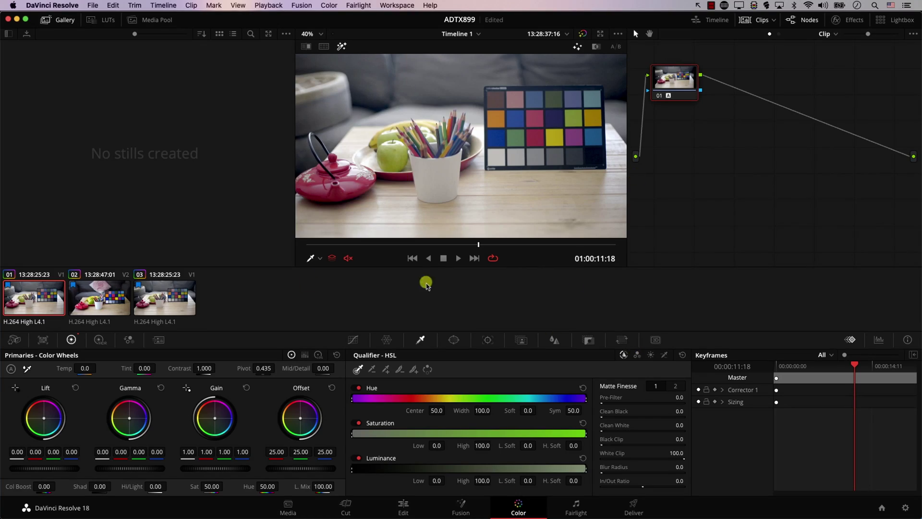
Step: On the Color page, grab a still of clip 02 at 01:00:41:13 and delete it from the gallery
{"action": "left_click", "coordinate": [122, 311]}
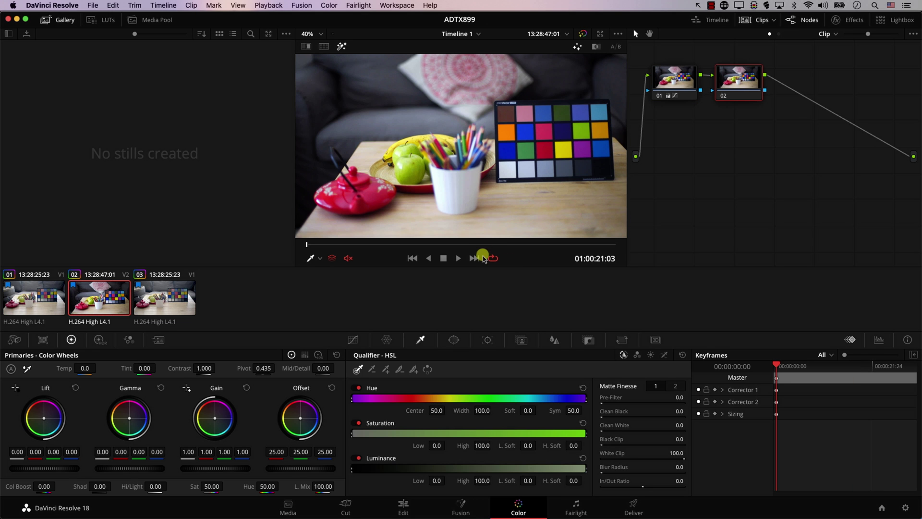
{"action": "left_click_drag", "start_coordinate": [464, 253], "coordinate": [512, 255]}
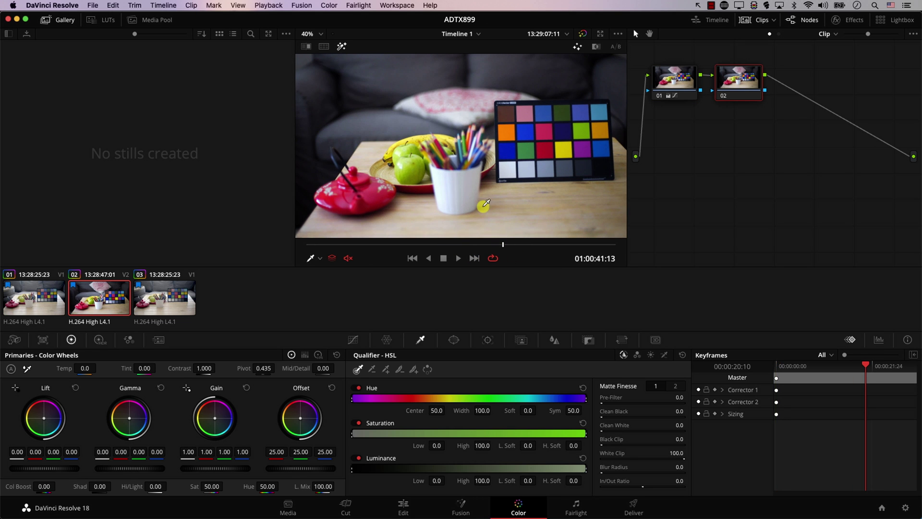
{"action": "right_click", "coordinate": [454, 107]}
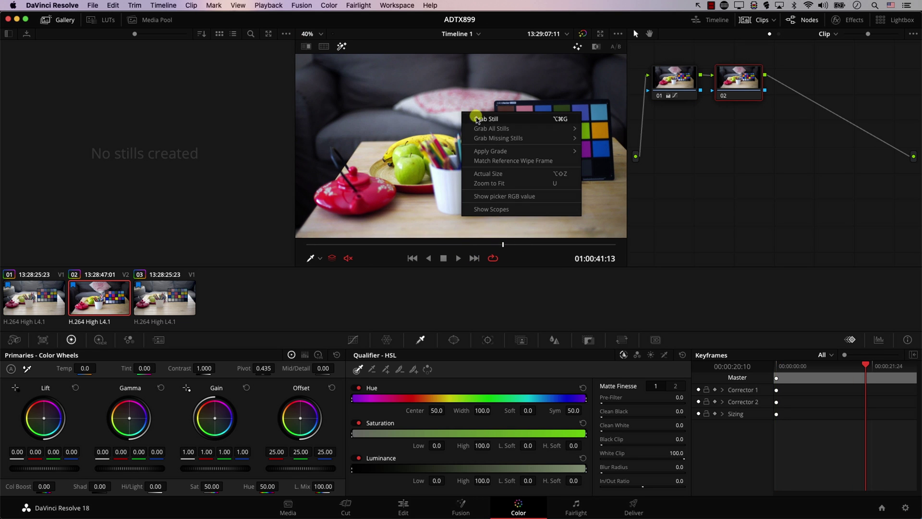
{"action": "left_click", "coordinate": [522, 124]}
{"action": "right_click", "coordinate": [521, 124]}
{"action": "left_click", "coordinate": [275, 169]}
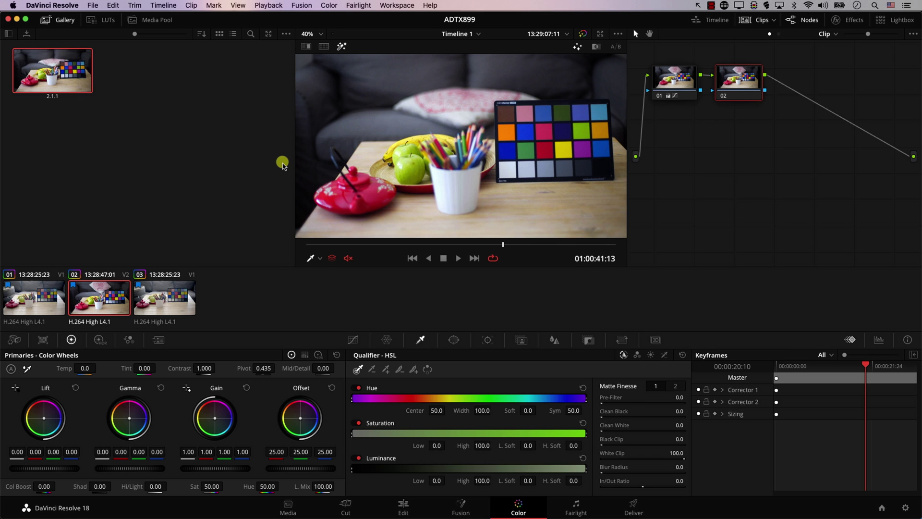
{"action": "key", "text": "BackSpace"}
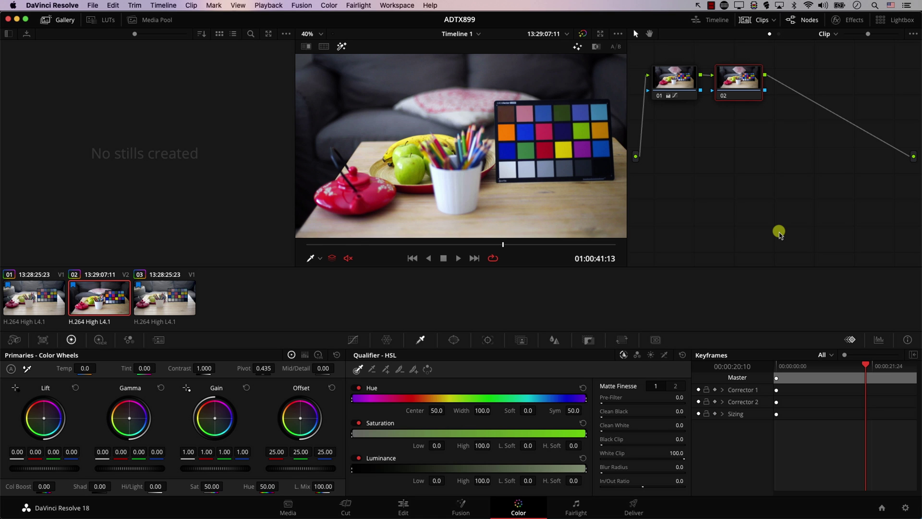
Step: Grab gallery stills of clip 02 with its original grade, with node 02's Gain tinted yellow, and with it tinted blue
{"action": "key", "text": "super+z"}
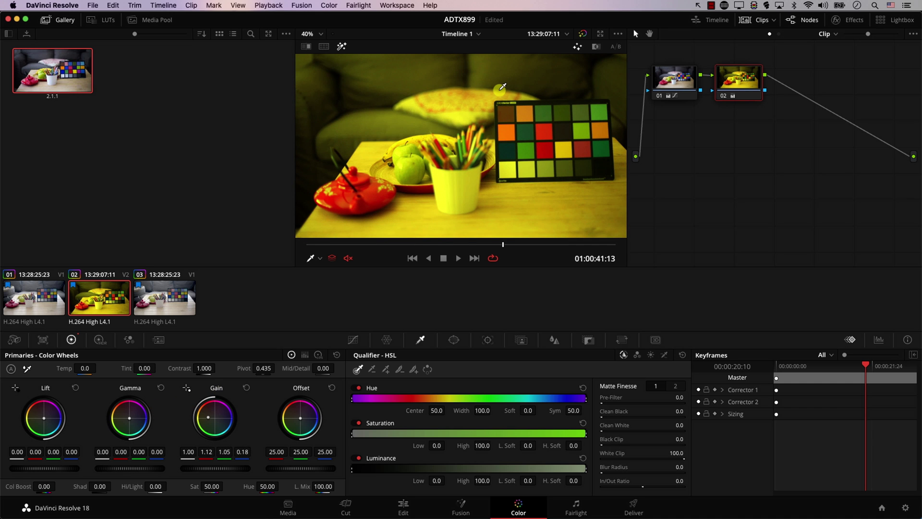
{"action": "key", "text": "super+alt+g"}
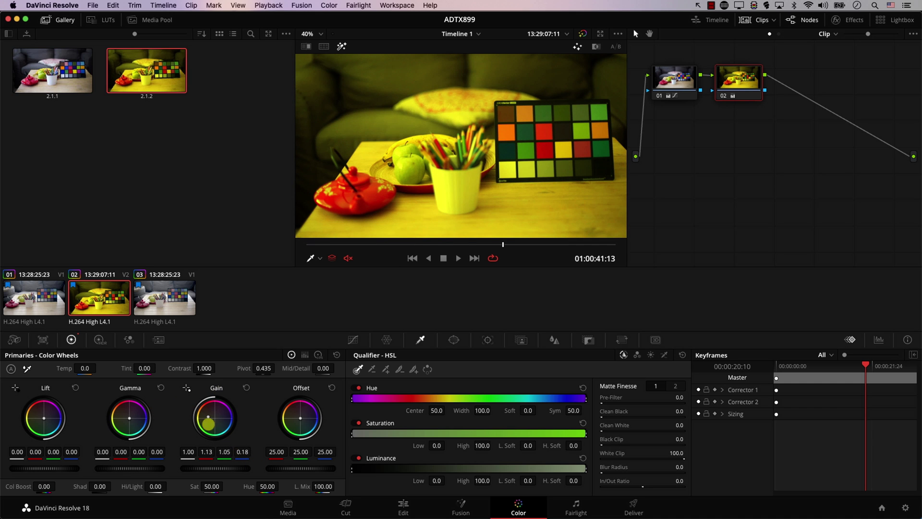
{"action": "left_click_drag", "start_coordinate": [208, 424], "coordinate": [222, 425]}
{"action": "key", "text": "super+alt+g"}
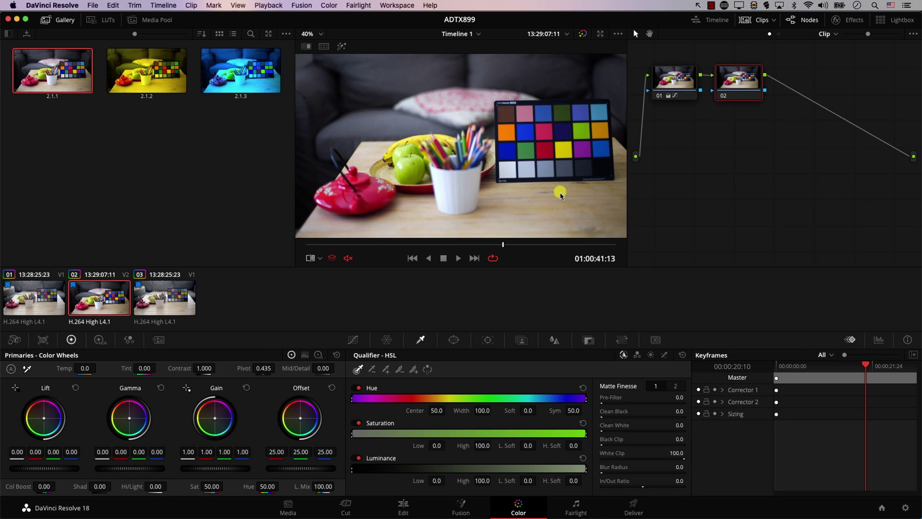
Step: Add a color grading version to clip 02 and show its versions in a split-screen view
{"action": "key", "text": "super+y"}
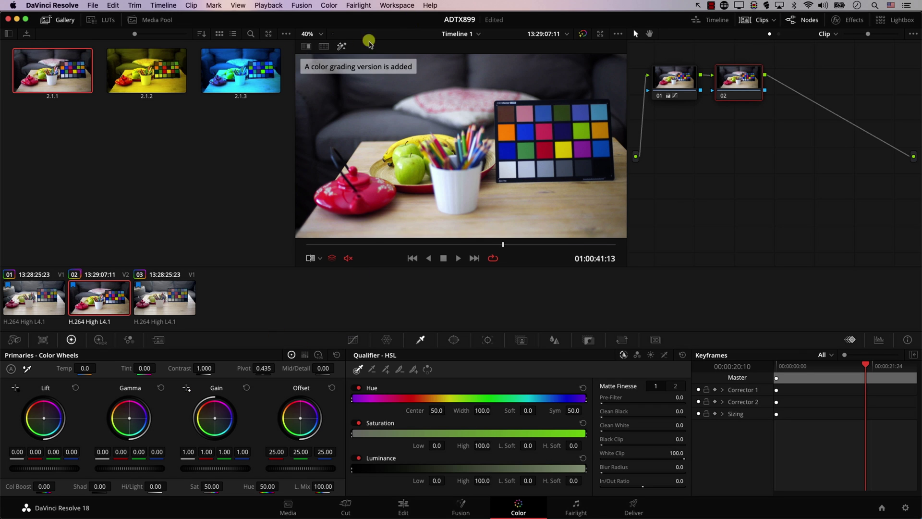
{"action": "left_click", "coordinate": [324, 46]}
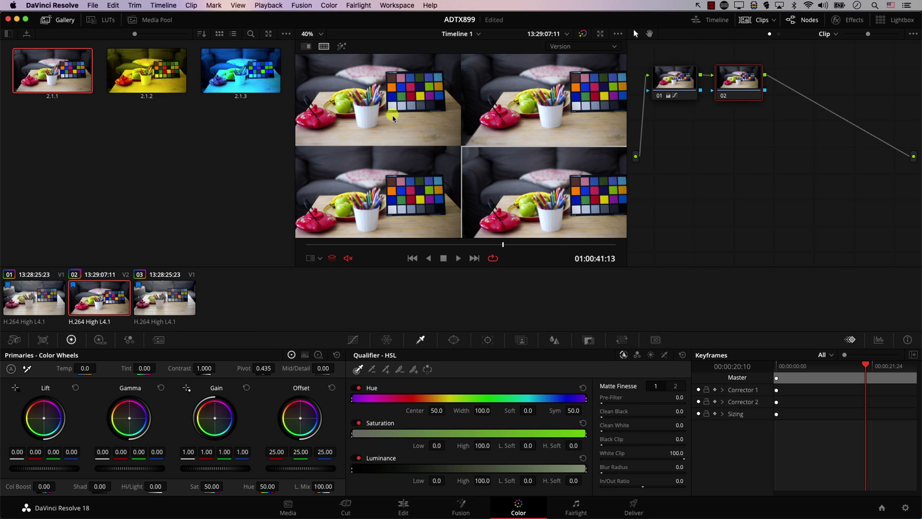
Step: Raise node 02's master Gain to 1.58 and add grading versions of clip 02 with the Gain tinted yellow and blue
{"action": "left_click_drag", "start_coordinate": [226, 469], "coordinate": [433, 455]}
{"action": "left_click", "coordinate": [212, 429]}
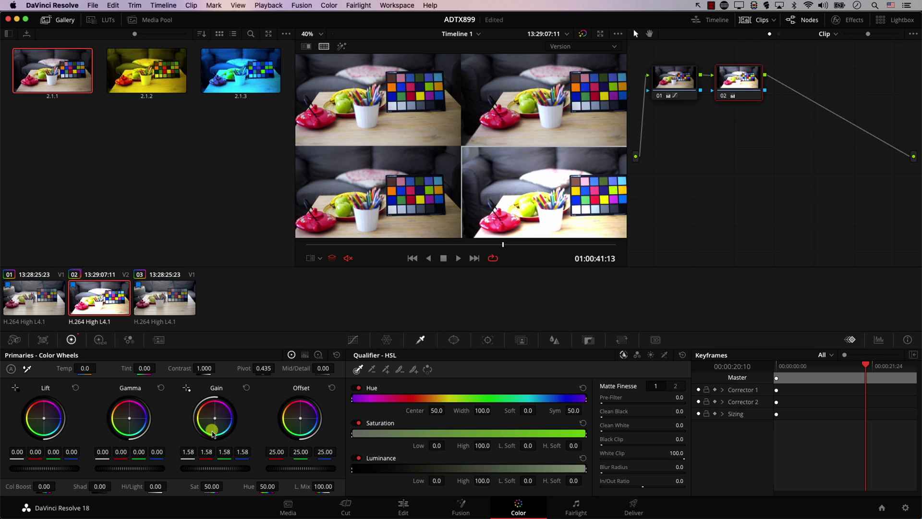
{"action": "left_click_drag", "start_coordinate": [202, 412], "coordinate": [147, 399]}
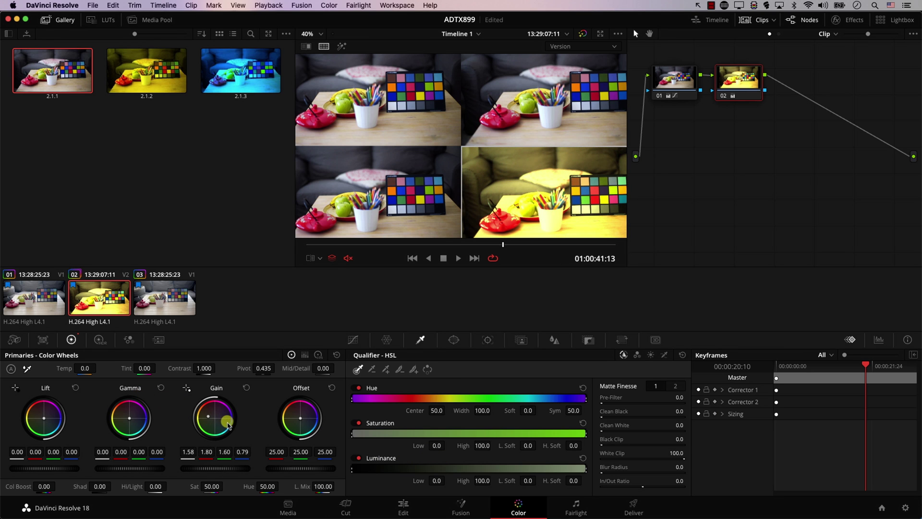
{"action": "key", "text": "super+y"}
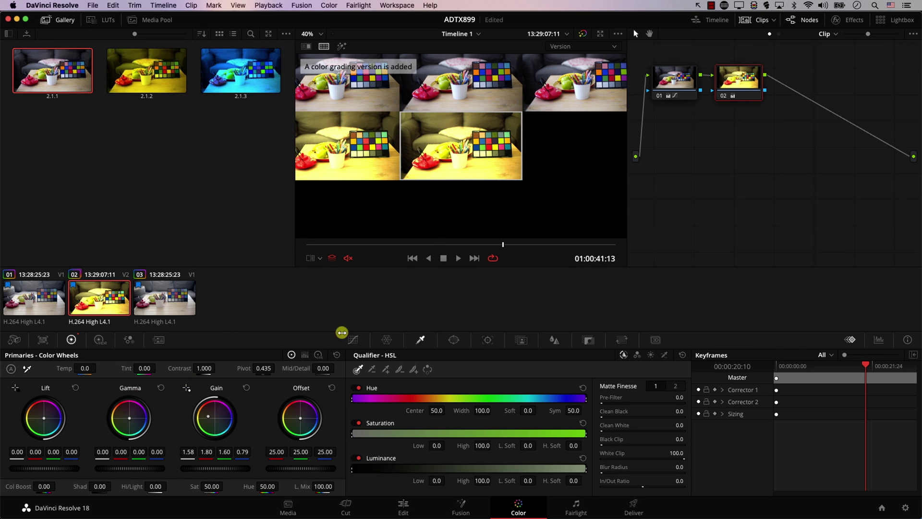
{"action": "left_click_drag", "start_coordinate": [205, 417], "coordinate": [306, 424]}
{"action": "key", "text": "super+y"}
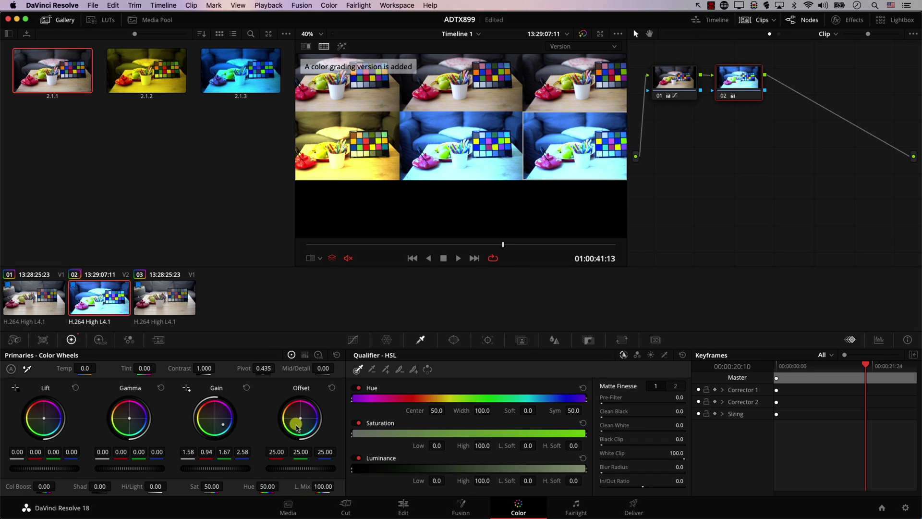
Step: Lower clip 02's Offset to 6.65 and Saturation to 2.40, and add a further color grading version
{"action": "left_click_drag", "start_coordinate": [303, 469], "coordinate": [70, 472]}
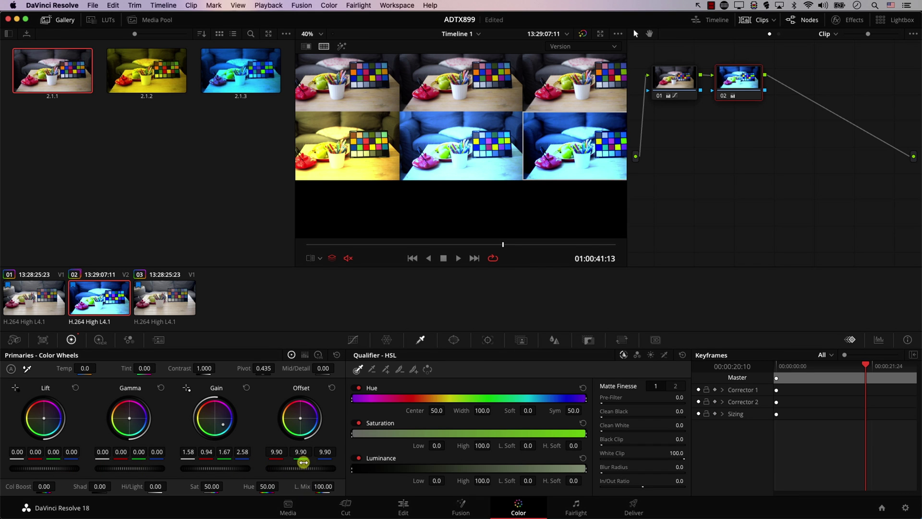
{"action": "left_click_drag", "start_coordinate": [131, 495], "coordinate": [41, 495]}
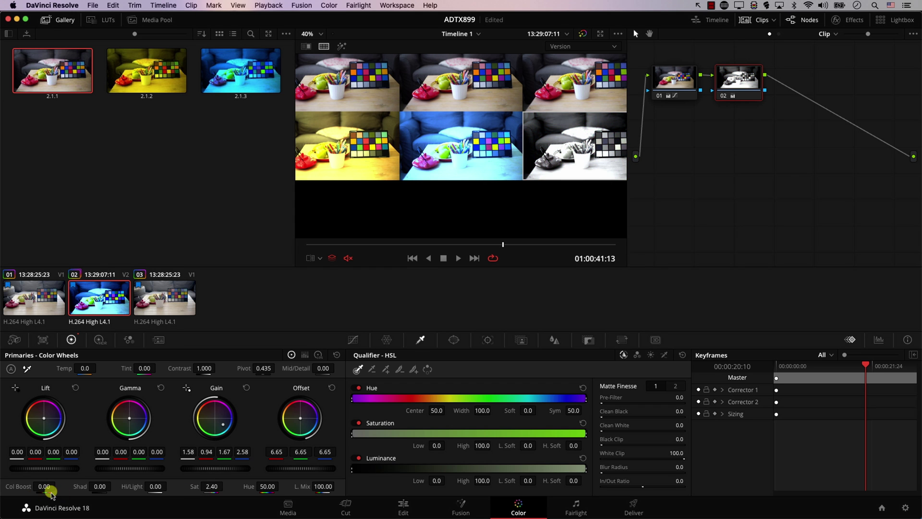
{"action": "key", "text": "super+y"}
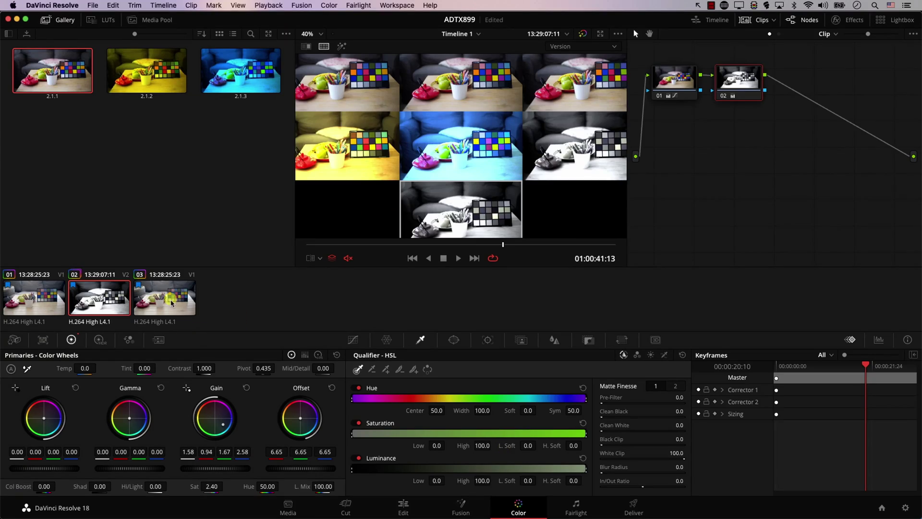
Step: Add grading versions of clip 03 before and after setting Gain to 0.84, Contrast 1.356, Saturation 70 and Hi/Light -43
{"action": "left_click", "coordinate": [169, 301]}
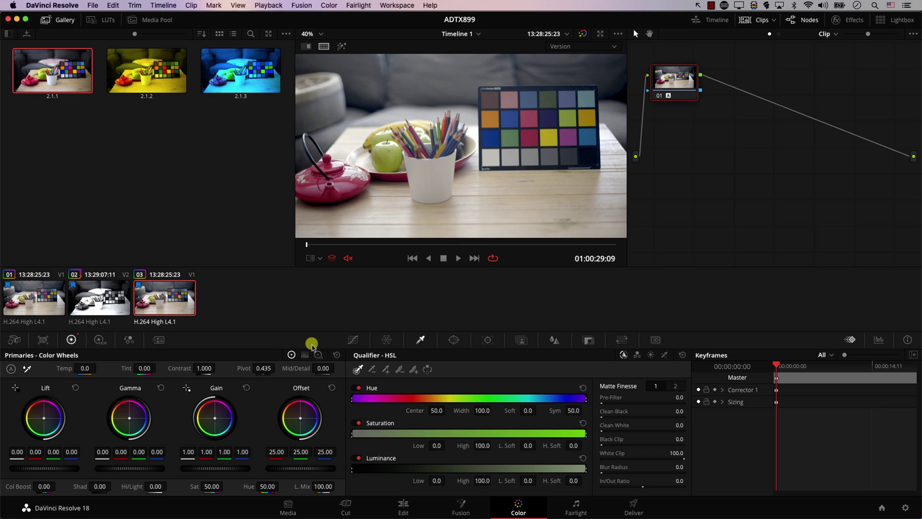
{"action": "key", "text": "super+y"}
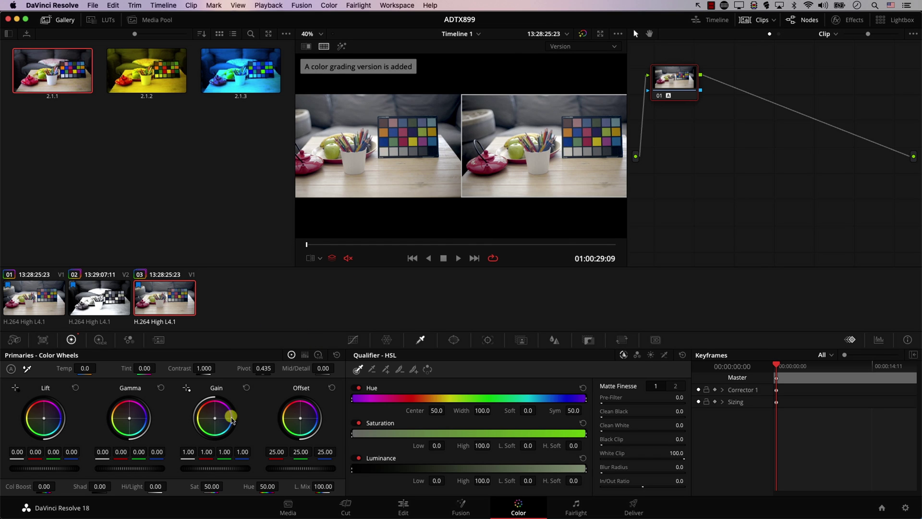
{"action": "left_click_drag", "start_coordinate": [220, 466], "coordinate": [155, 464]}
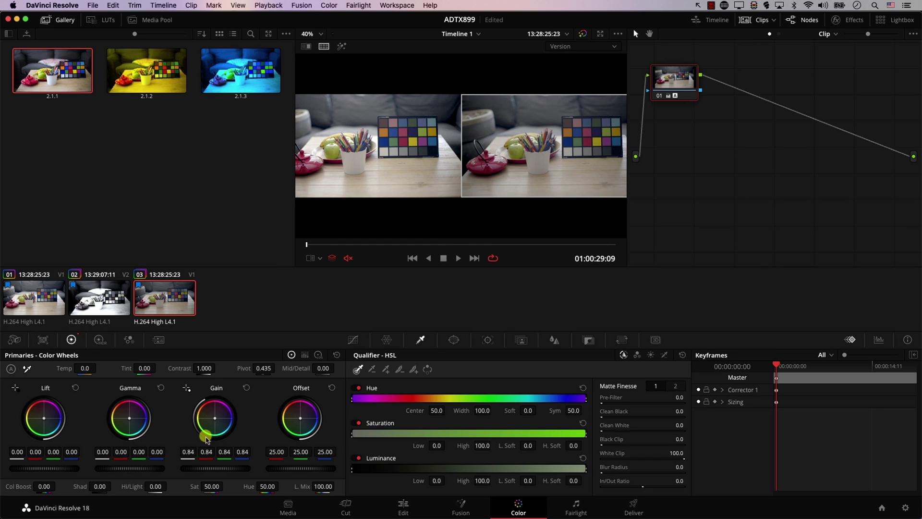
{"action": "left_click_drag", "start_coordinate": [204, 367], "coordinate": [289, 380]}
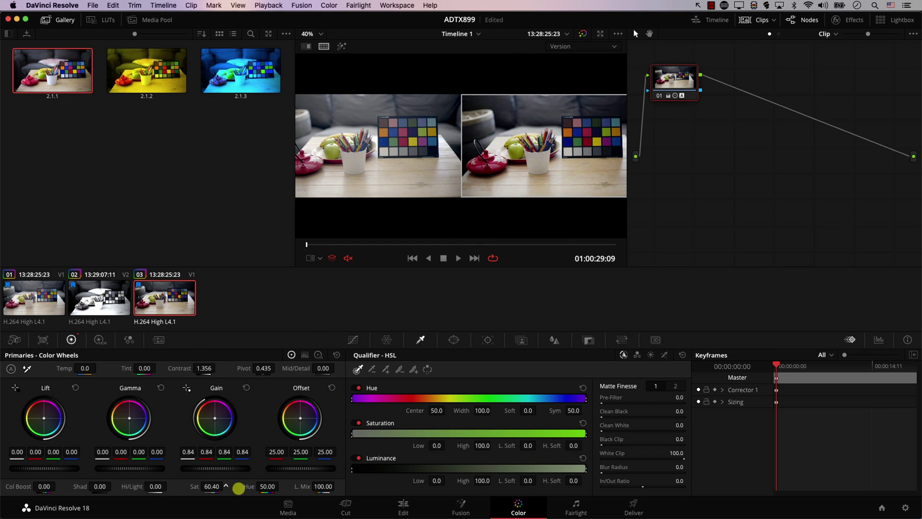
{"action": "left_click_drag", "start_coordinate": [156, 487], "coordinate": [117, 487]}
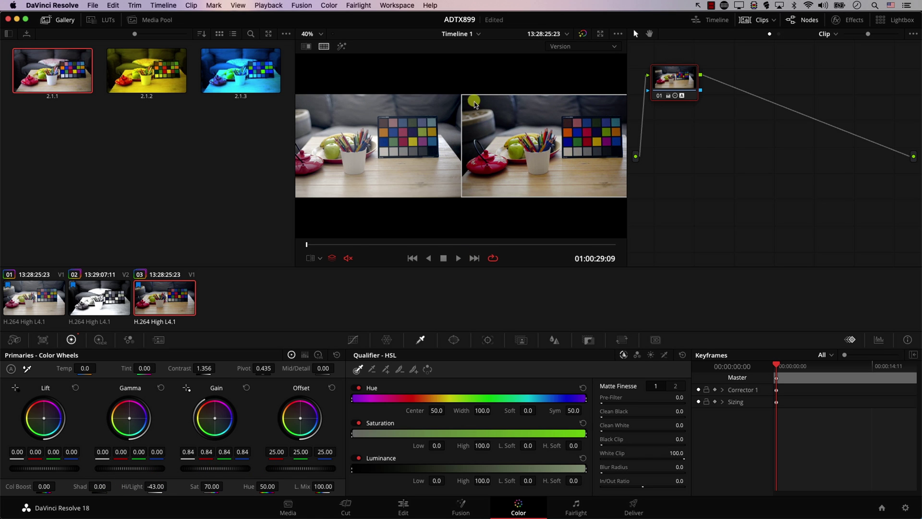
{"action": "key", "text": "ctrl+y"}
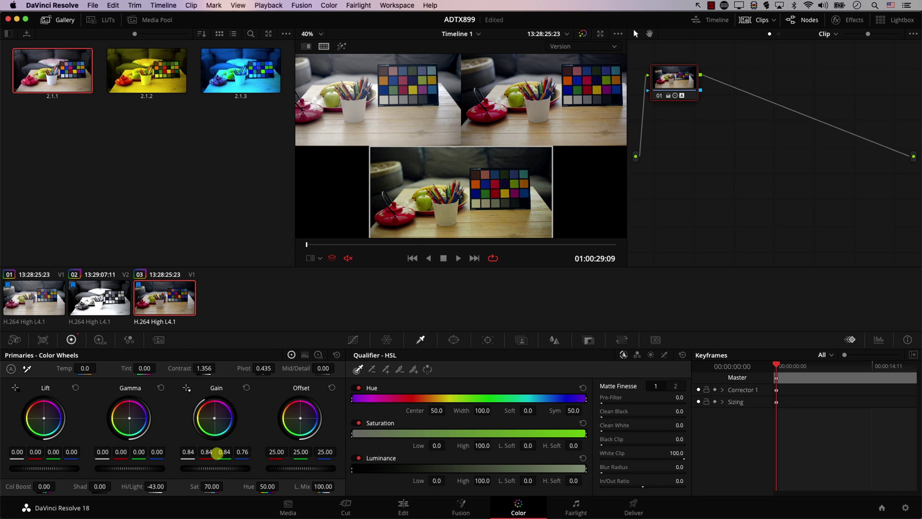
Step: Search the keyboard customization commands for "swit" and review the shortcuts assigned under Switch to Page
{"action": "key", "text": "ctrl+f"}
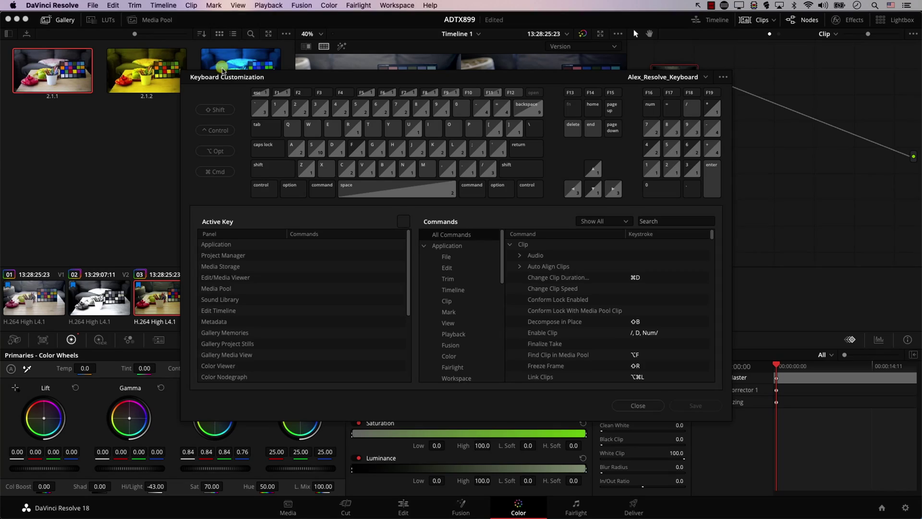
{"action": "left_click", "coordinate": [645, 220]}
{"action": "type", "text": "swit"}
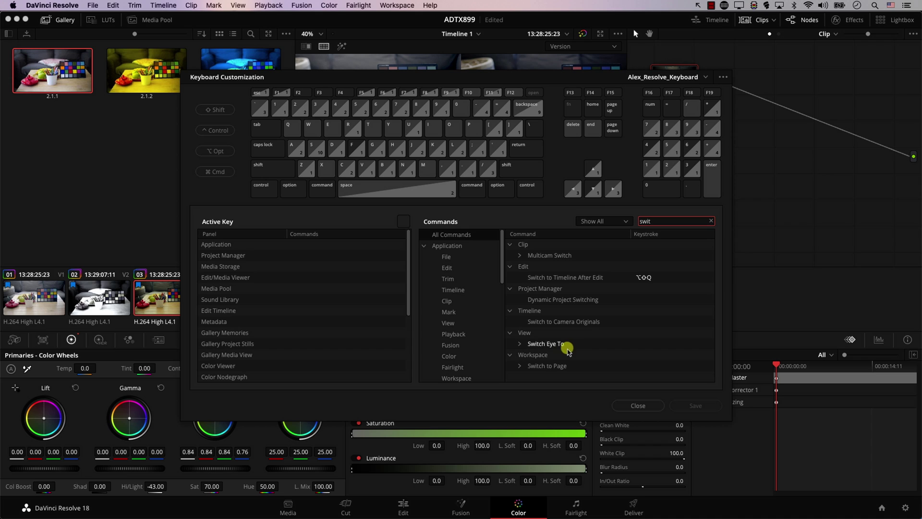
{"action": "left_click", "coordinate": [528, 365]}
{"action": "scroll", "coordinate": [543, 345], "scroll_direction": "down", "scroll_amount": 3}
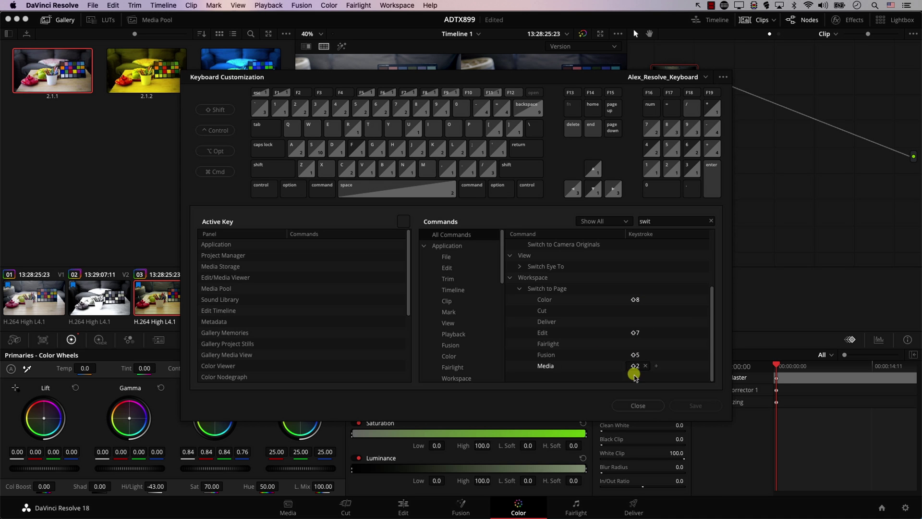
{"action": "left_click", "coordinate": [636, 405]}
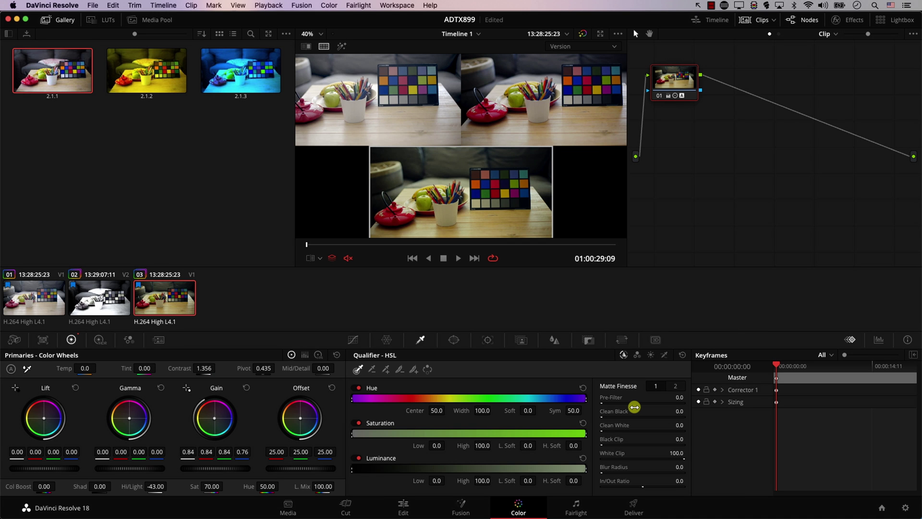
Step: Switch back and forth between the Color and Edit pages using the page shortcuts, ending on the Edit page
{"action": "key", "text": "shift+4"}
{"action": "key", "text": "shift+8"}
{"action": "key", "text": "shift+4"}
{"action": "key", "text": "shift+8"}
{"action": "key", "text": "shift+4"}
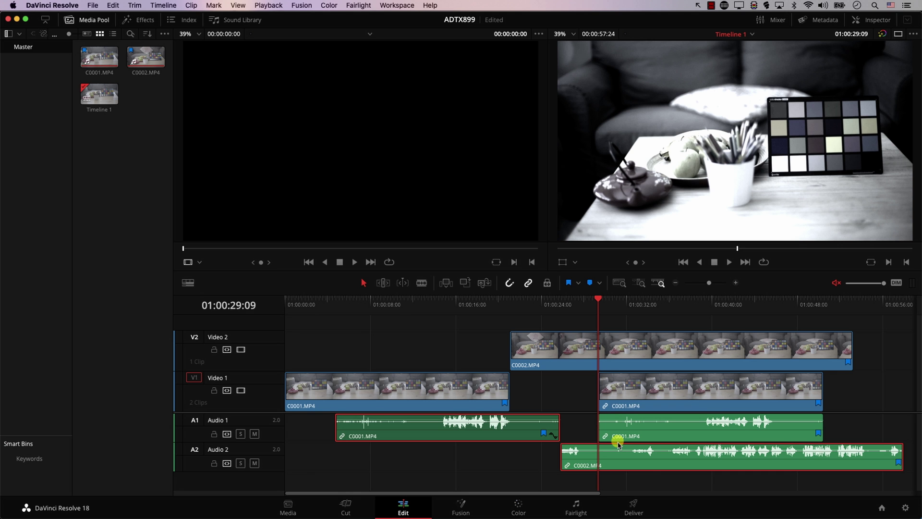
{"action": "key", "text": "shift+5"}
{"action": "key", "text": "shift+4"}
{"action": "key", "text": "shift+5"}
Step: Show the floating Timecode window and scrub the timeline playhead to 01:00:33:13
{"action": "left_click", "coordinate": [396, 6]}
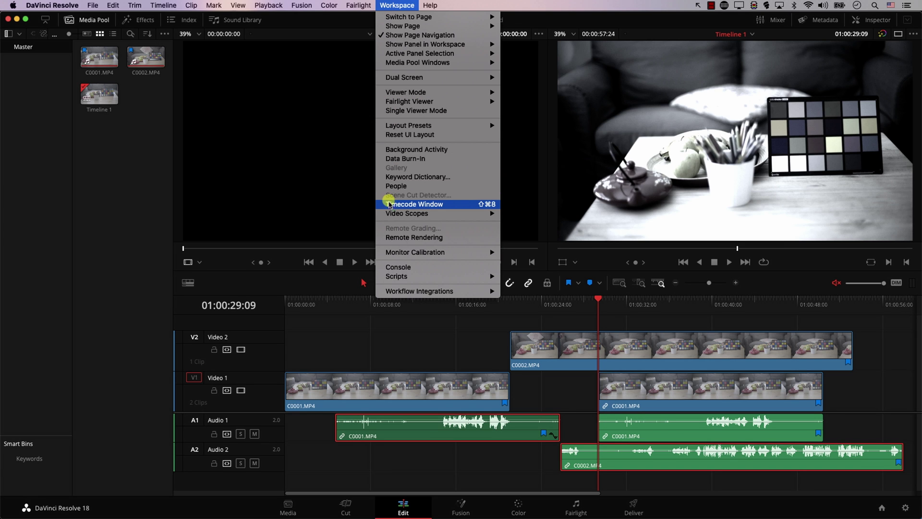
{"action": "left_click", "coordinate": [415, 204]}
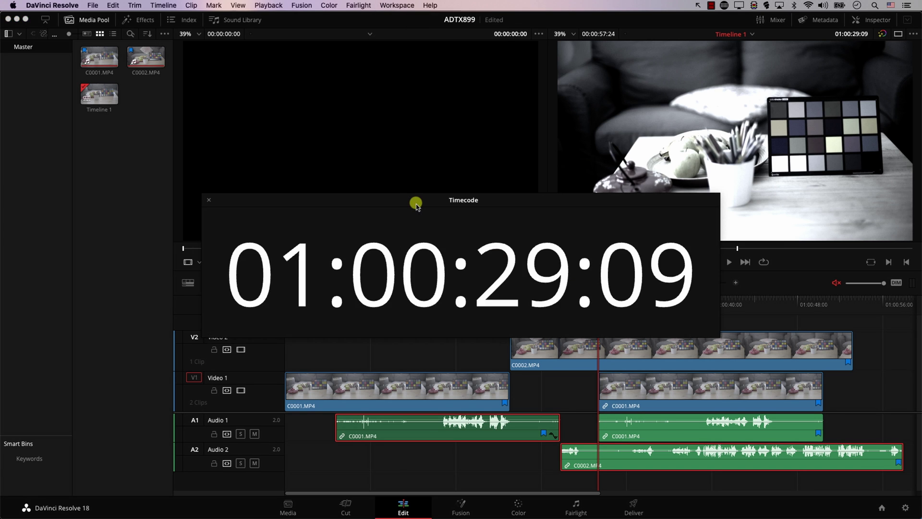
{"action": "left_click_drag", "start_coordinate": [535, 202], "coordinate": [459, 137]}
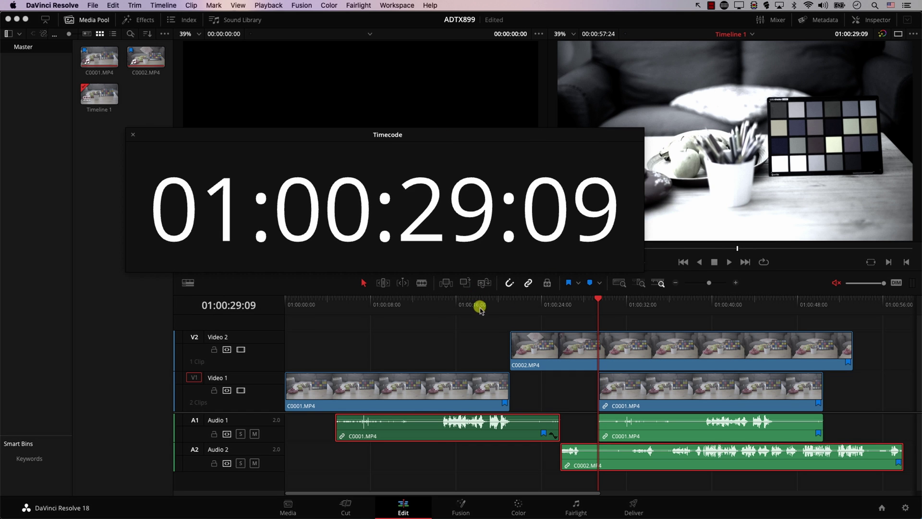
{"action": "left_click_drag", "start_coordinate": [437, 307], "coordinate": [643, 302]}
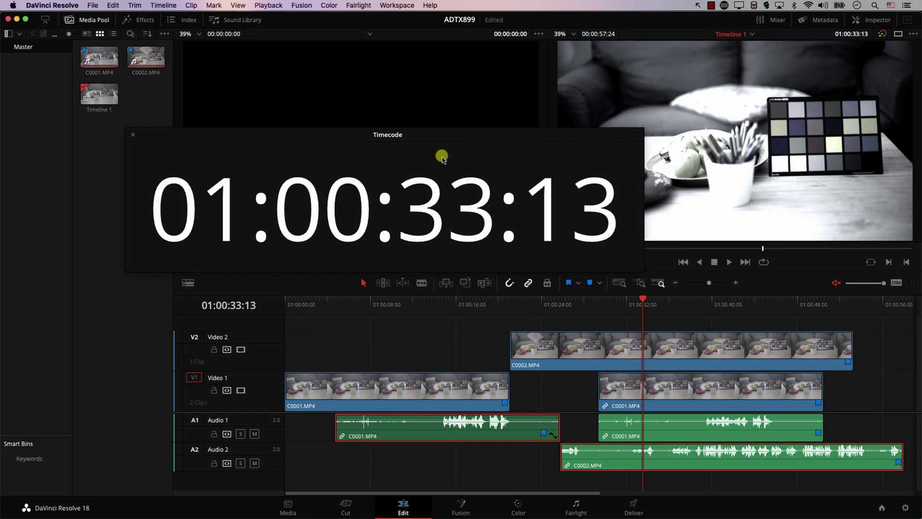
Step: Reposition the Timecode window over the source viewer and close it
{"action": "left_click_drag", "start_coordinate": [439, 134], "coordinate": [378, 80]}
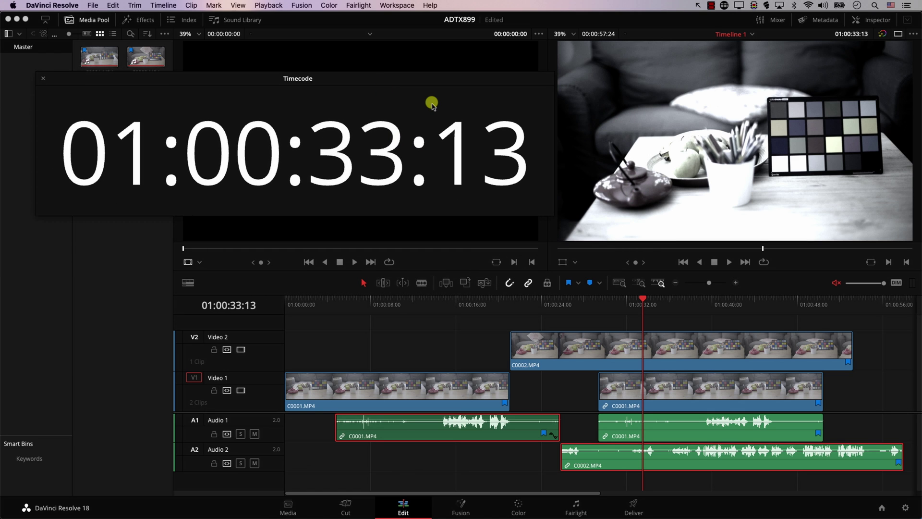
{"action": "left_click_drag", "start_coordinate": [382, 148], "coordinate": [410, 140]}
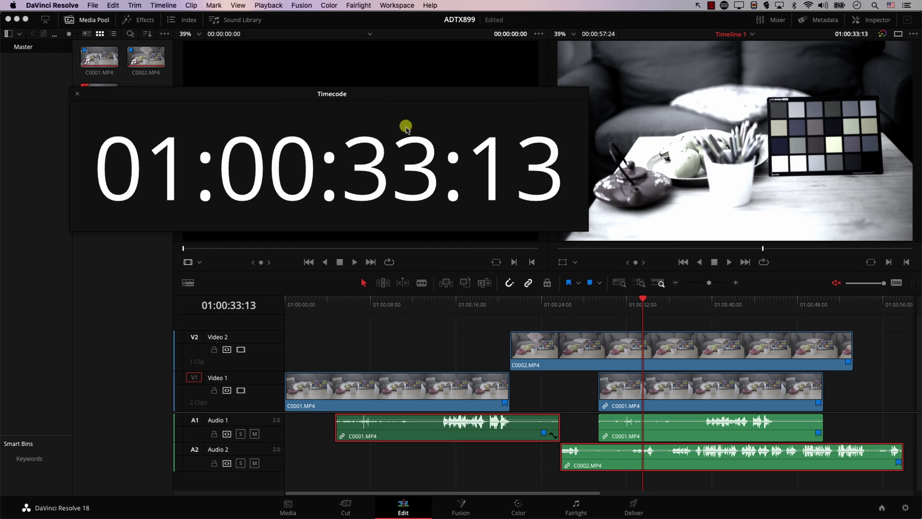
{"action": "left_click_drag", "start_coordinate": [416, 98], "coordinate": [445, 107]}
{"action": "left_click", "coordinate": [394, 5]}
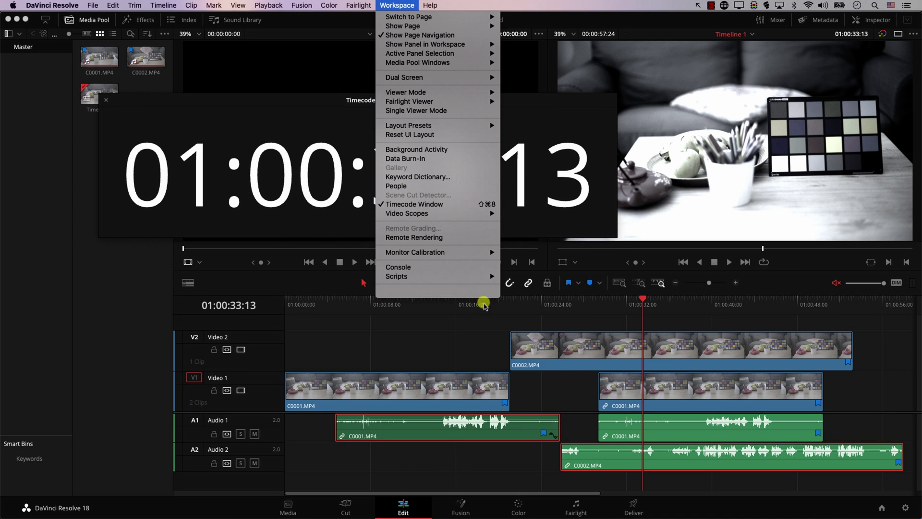
{"action": "left_click", "coordinate": [470, 329]}
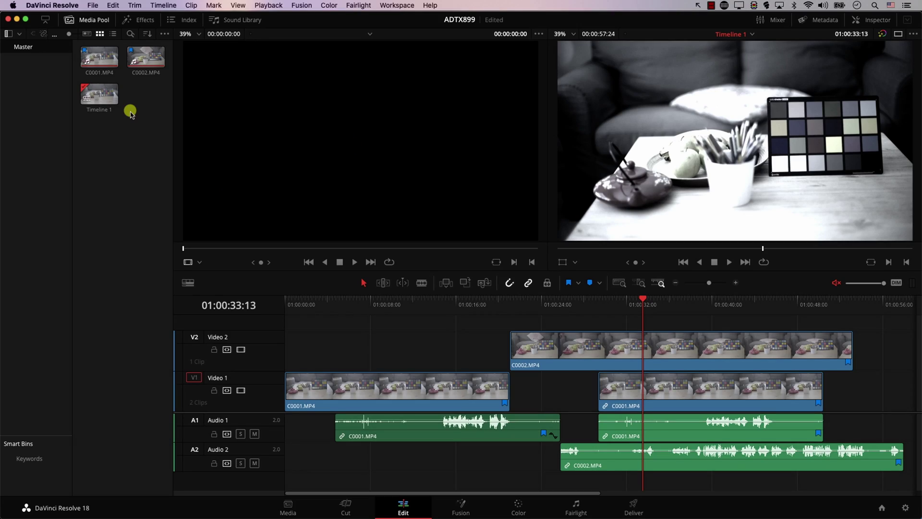
Step: Move the playhead to 01:00:15:20 and view the timeline frame in Cinema Viewer mode
{"action": "left_click", "coordinate": [396, 5]}
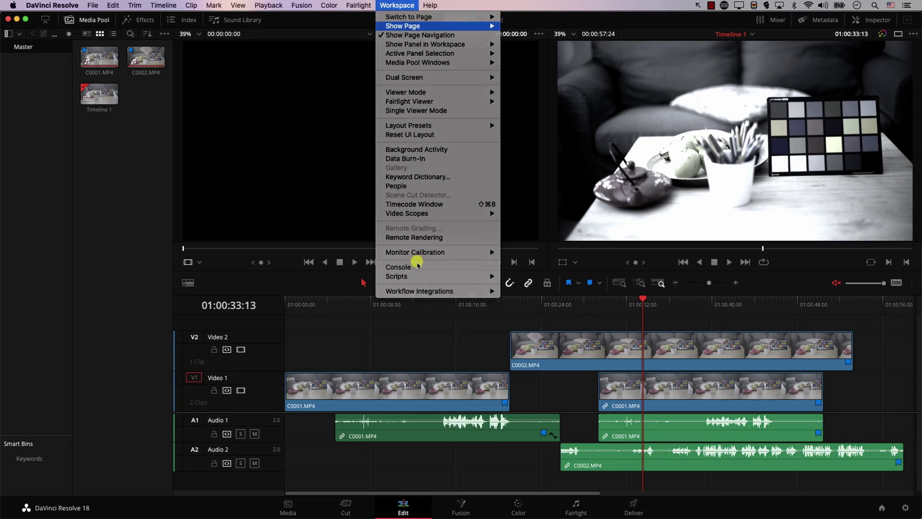
{"action": "left_click", "coordinate": [419, 331]}
{"action": "left_click_drag", "start_coordinate": [437, 321], "coordinate": [454, 306]}
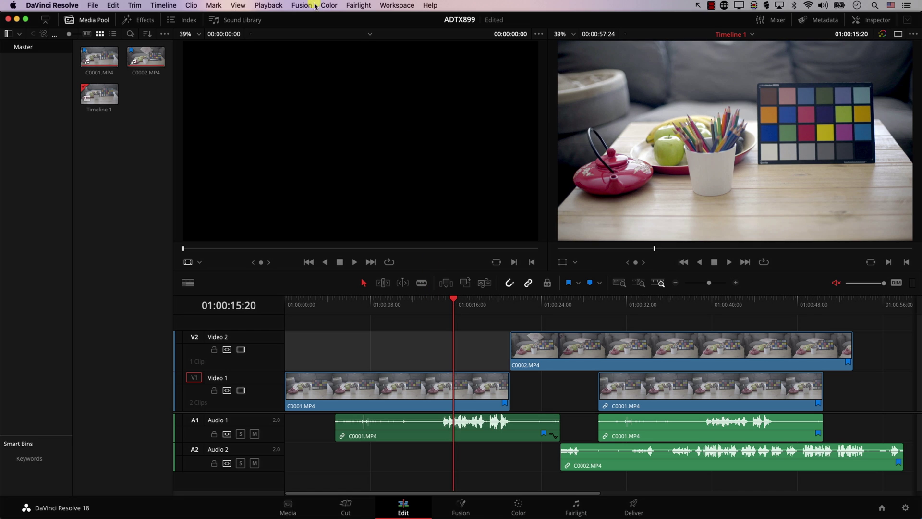
{"action": "left_click", "coordinate": [391, 6]}
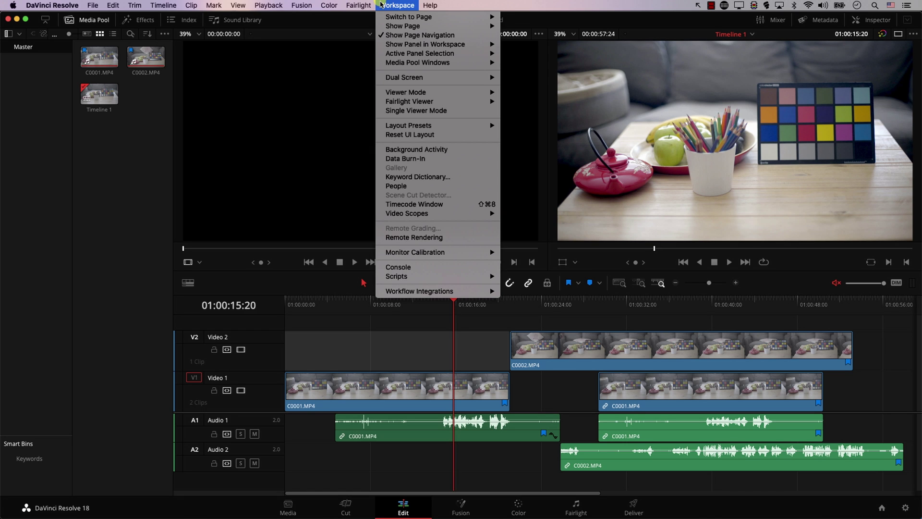
{"action": "mouse_move", "coordinate": [414, 93]}
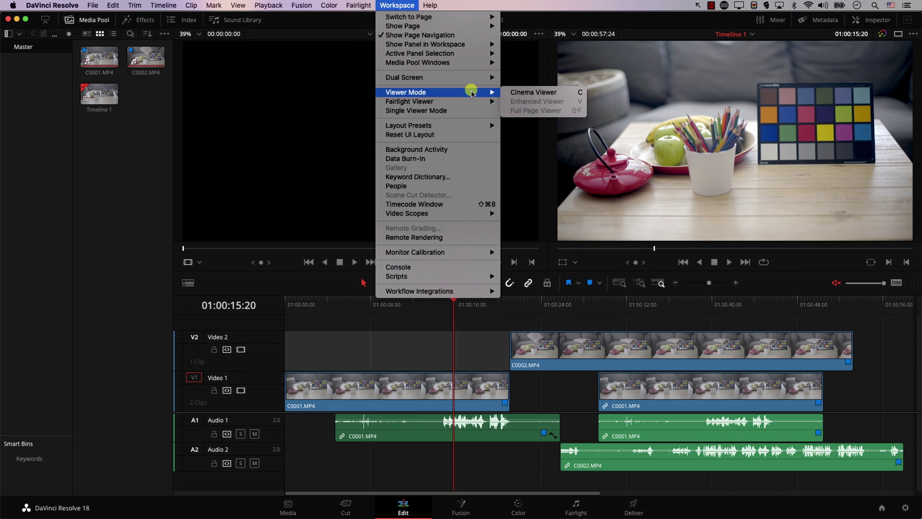
{"action": "left_click", "coordinate": [522, 93]}
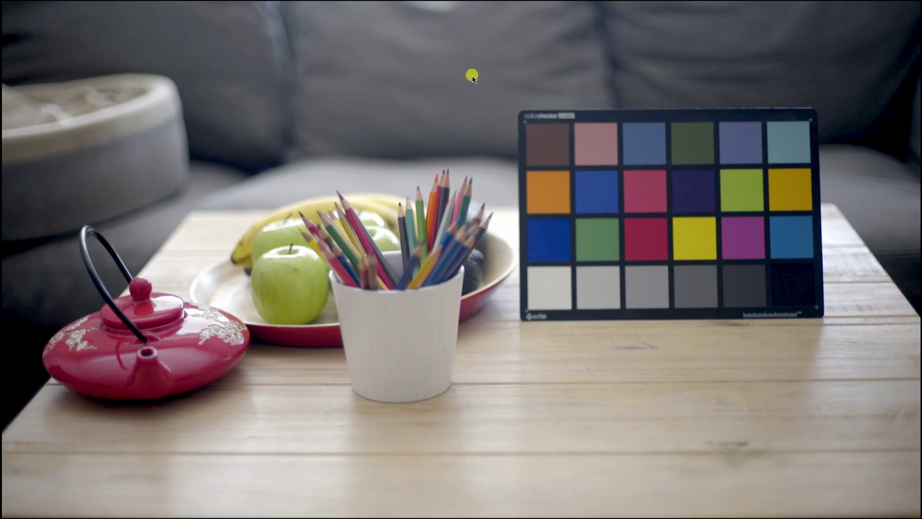
{"action": "left_click_drag", "start_coordinate": [408, 494], "coordinate": [354, 494]}
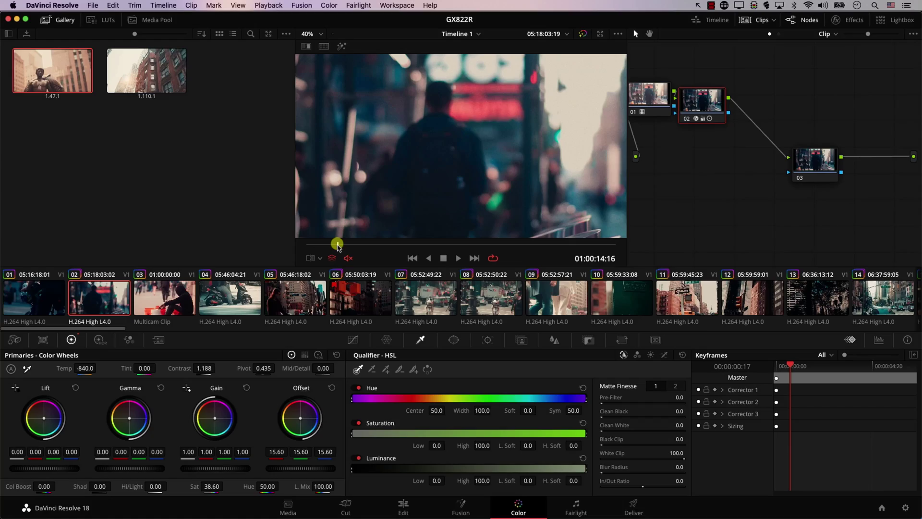
Step: In project GX822R, move the playhead to 01:00:14:15, play clip 02 in the full-screen viewer and exit it
{"action": "mouse_move", "coordinate": [338, 243]}
{"action": "left_mouse_down"}
{"action": "mouse_move", "coordinate": [402, 246]}
{"action": "mouse_move", "coordinate": [338, 252]}
{"action": "left_mouse_up"}
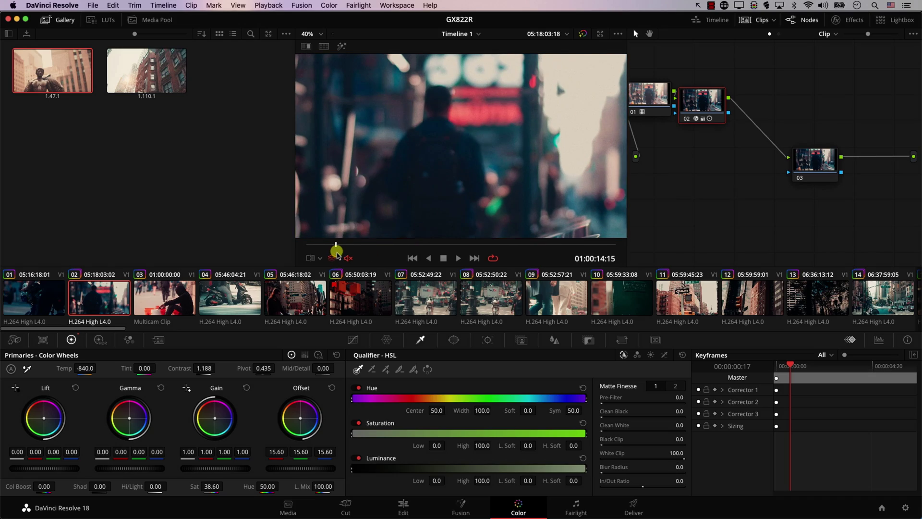
{"action": "key", "text": "super+f"}
{"action": "key", "text": "space"}
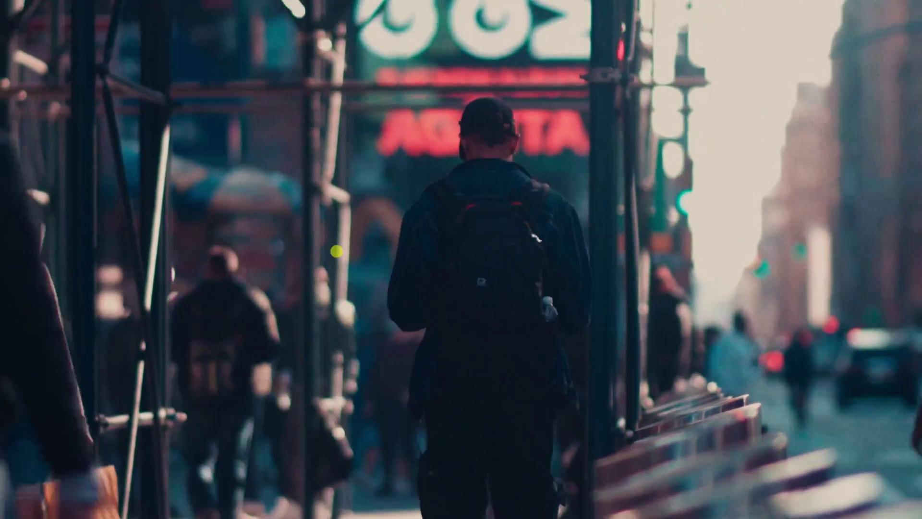
{"action": "key", "text": "Escape"}
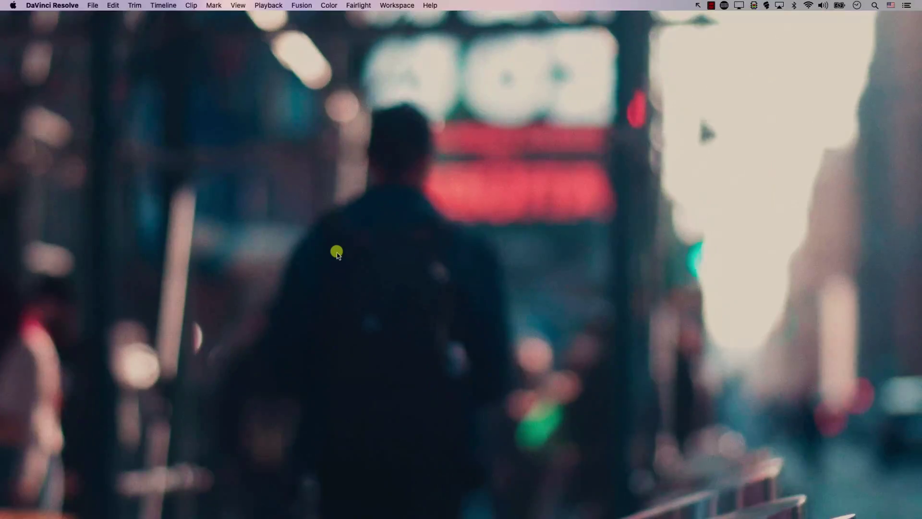